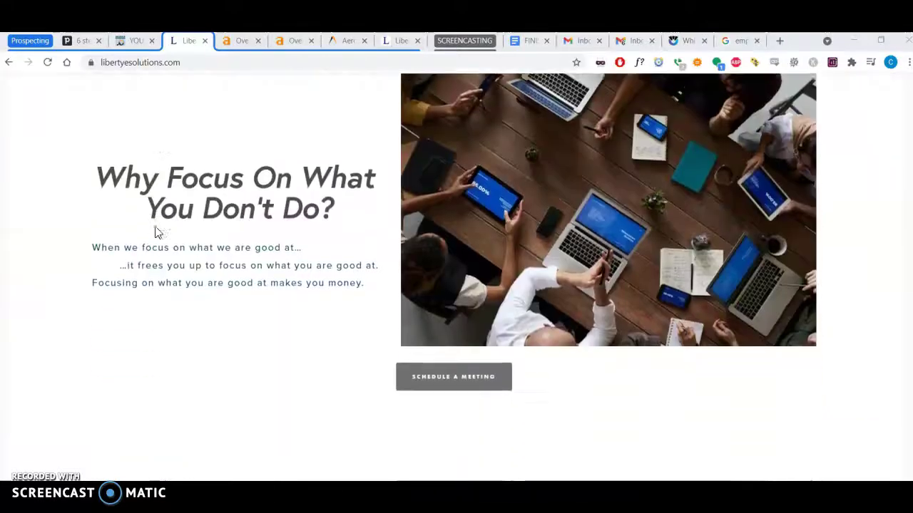
Show the Your Local SEO Professionals homepage briefly and return to the Liberty Employment Solutions site
{"action": "scroll", "coordinate": [154, 226], "scroll_direction": "up", "scroll_amount": 6}
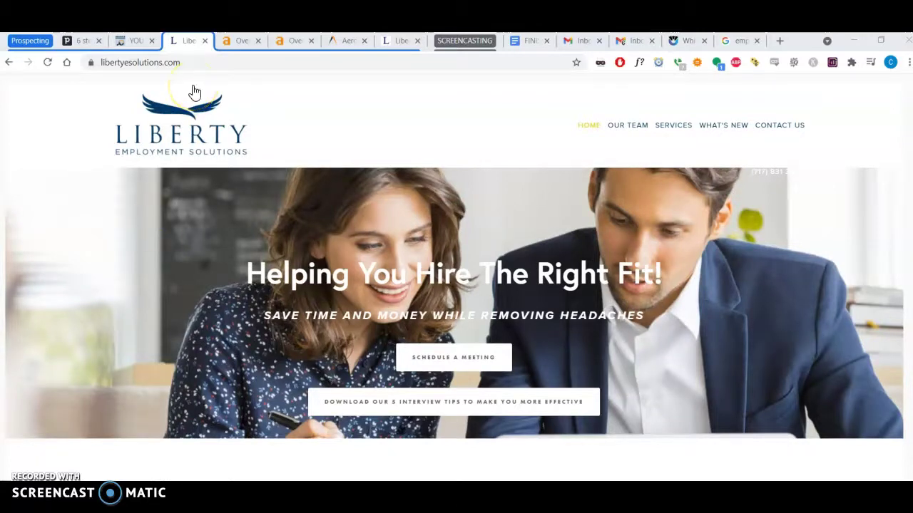
{"action": "left_click", "coordinate": [132, 44]}
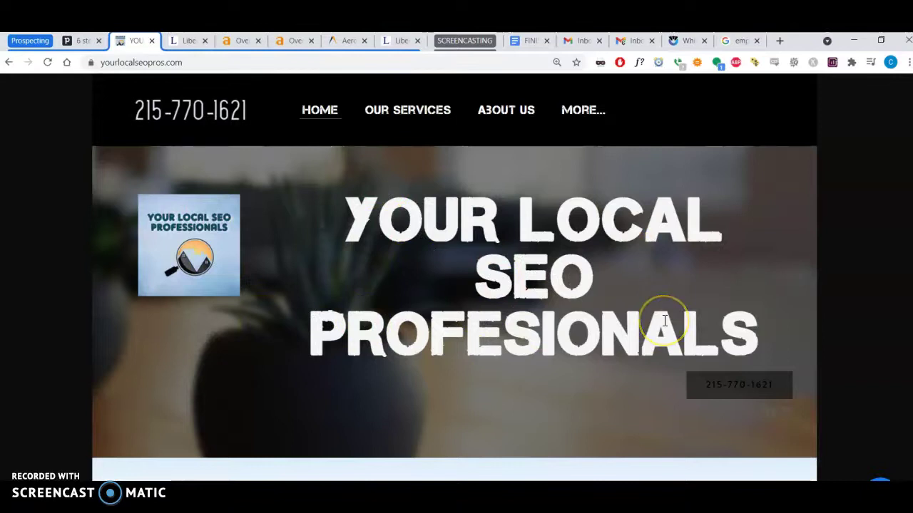
{"action": "left_click", "coordinate": [189, 42]}
Review the Liberty Employment Solutions homepage from the hero banner down to the client testimonials
{"action": "scroll", "coordinate": [149, 299], "scroll_direction": "down", "scroll_amount": 8}
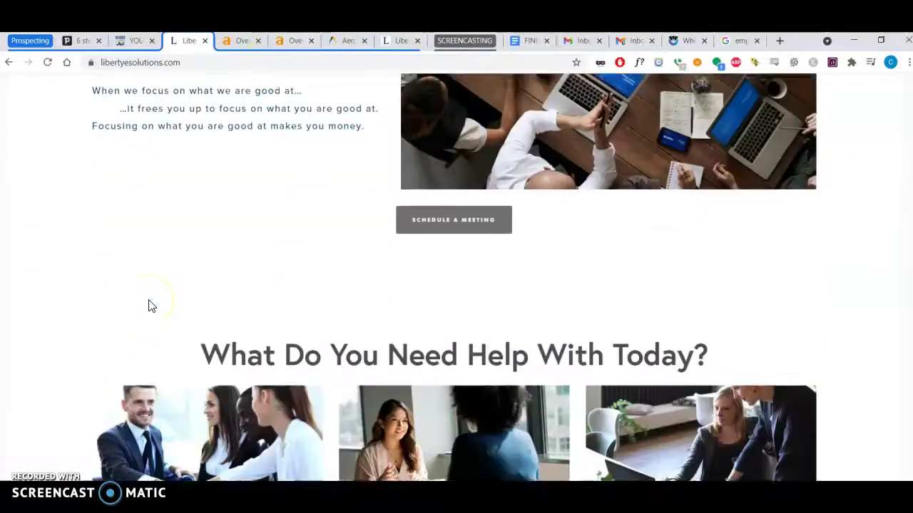
{"action": "scroll", "coordinate": [148, 299], "scroll_direction": "down", "scroll_amount": 3}
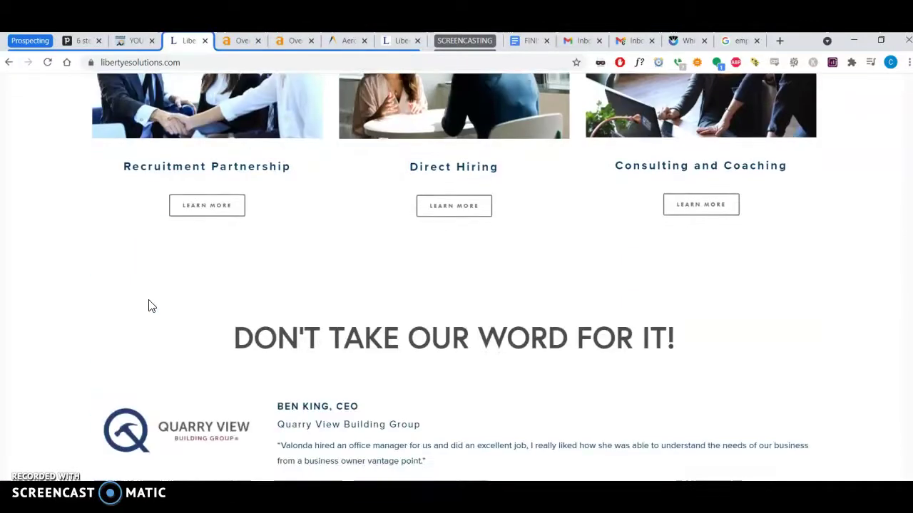
{"action": "scroll", "coordinate": [148, 300], "scroll_direction": "up", "scroll_amount": 12}
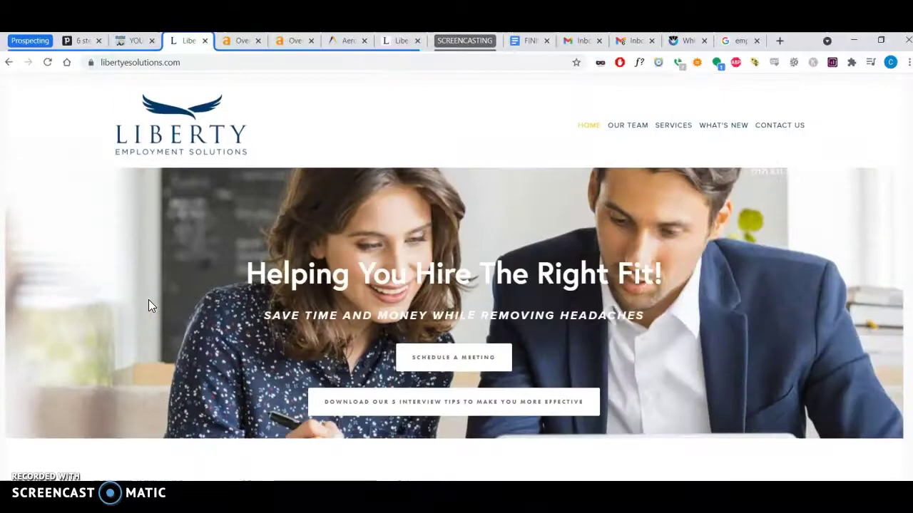
{"action": "scroll", "coordinate": [148, 300], "scroll_direction": "down", "scroll_amount": 12}
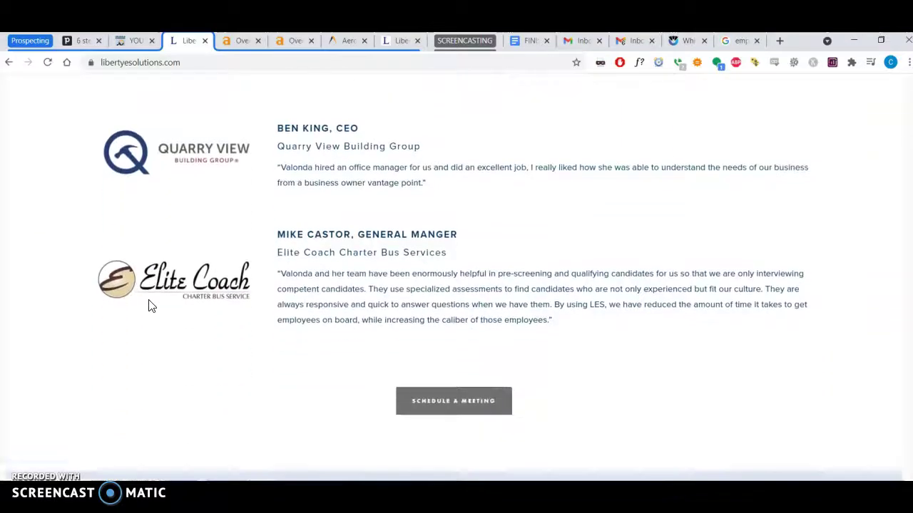
{"action": "scroll", "coordinate": [148, 306], "scroll_direction": "down", "scroll_amount": 1}
{"action": "scroll", "coordinate": [148, 306], "scroll_direction": "up", "scroll_amount": 6}
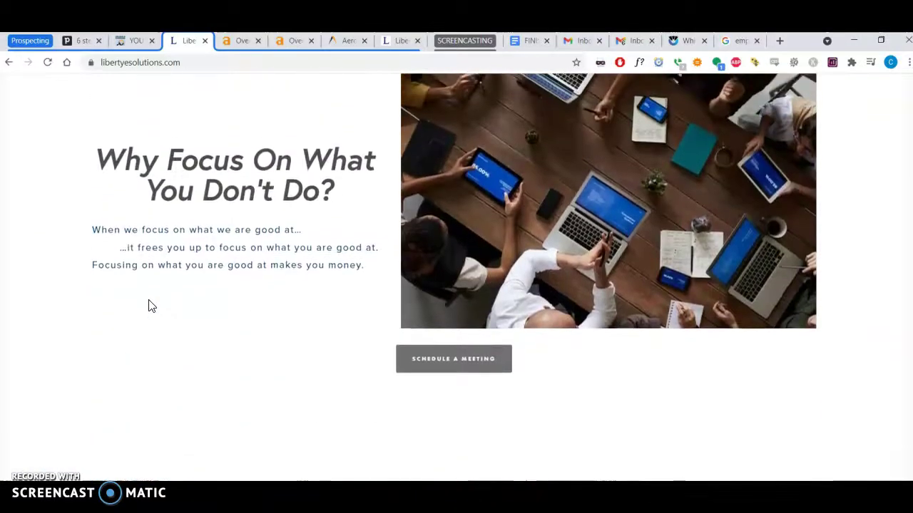
{"action": "scroll", "coordinate": [150, 306], "scroll_direction": "up", "scroll_amount": 5}
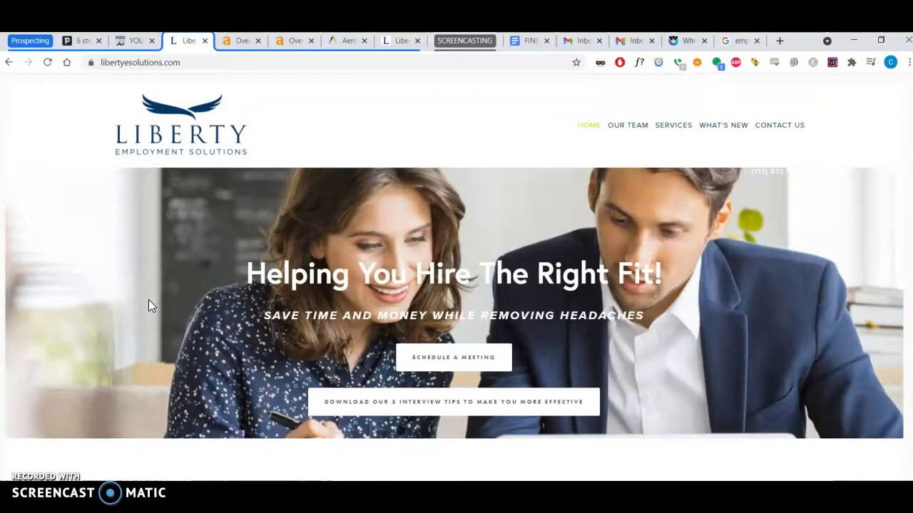
Examine the homepage's hero banner text and the "Why Focus On What You Don't Do?" section
{"action": "left_click", "coordinate": [413, 221]}
{"action": "scroll", "coordinate": [414, 220], "scroll_direction": "down", "scroll_amount": 5}
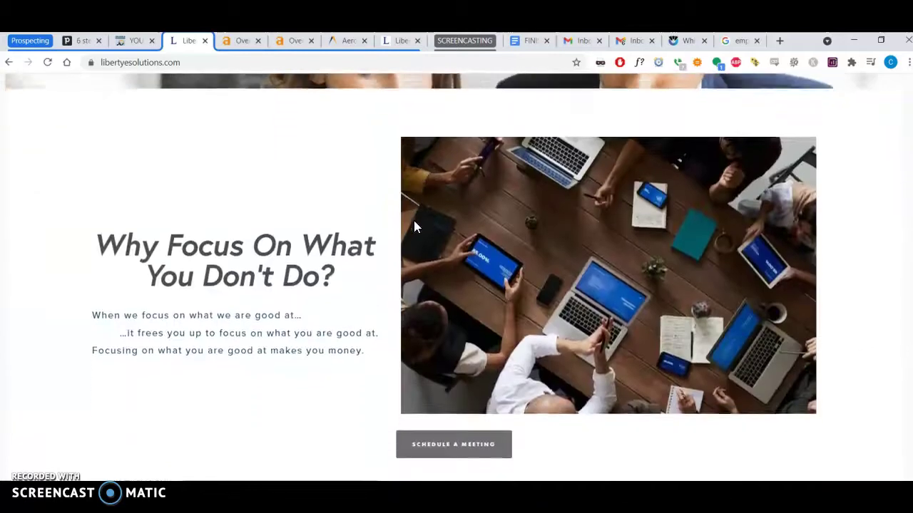
{"action": "left_click", "coordinate": [183, 346]}
{"action": "scroll", "coordinate": [183, 343], "scroll_direction": "up", "scroll_amount": 5}
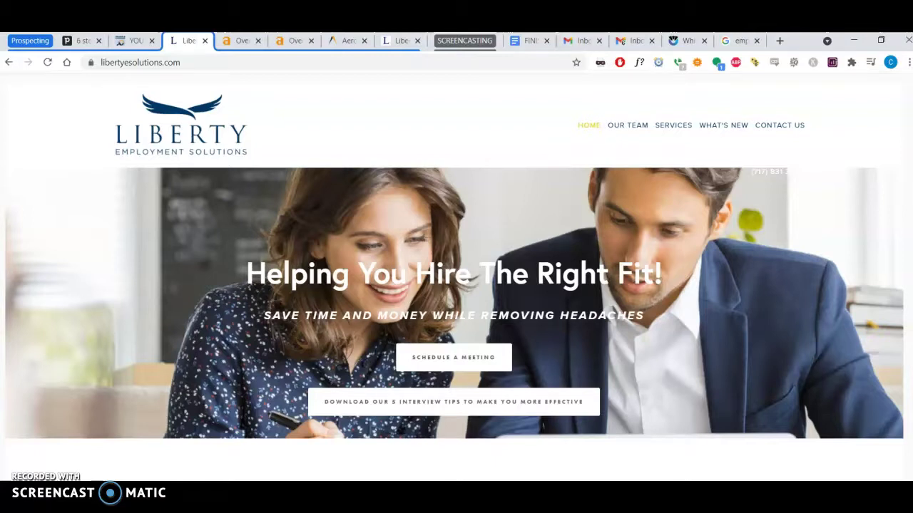
{"action": "left_click", "coordinate": [202, 398]}
{"action": "scroll", "coordinate": [203, 398], "scroll_direction": "down", "scroll_amount": 6}
{"action": "scroll", "coordinate": [203, 404], "scroll_direction": "up", "scroll_amount": 2}
{"action": "scroll", "coordinate": [203, 404], "scroll_direction": "up", "scroll_amount": 5}
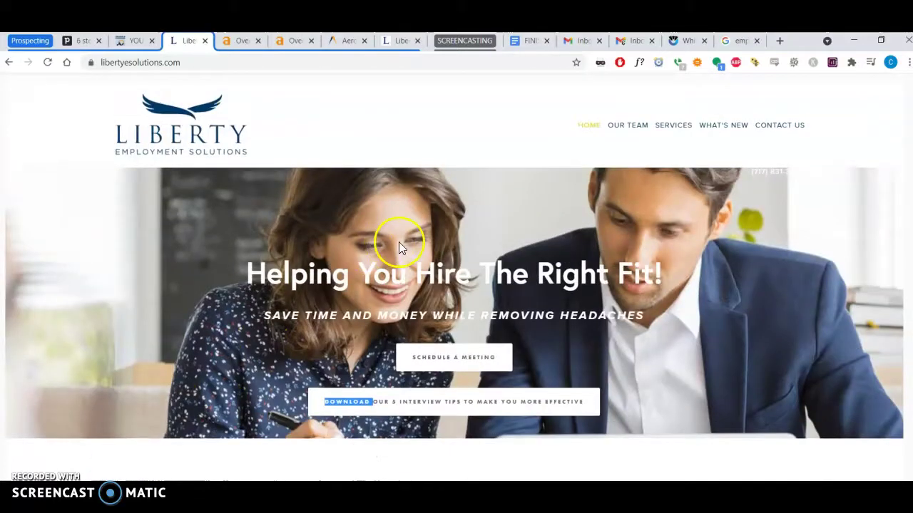
{"action": "left_click", "coordinate": [322, 159]}
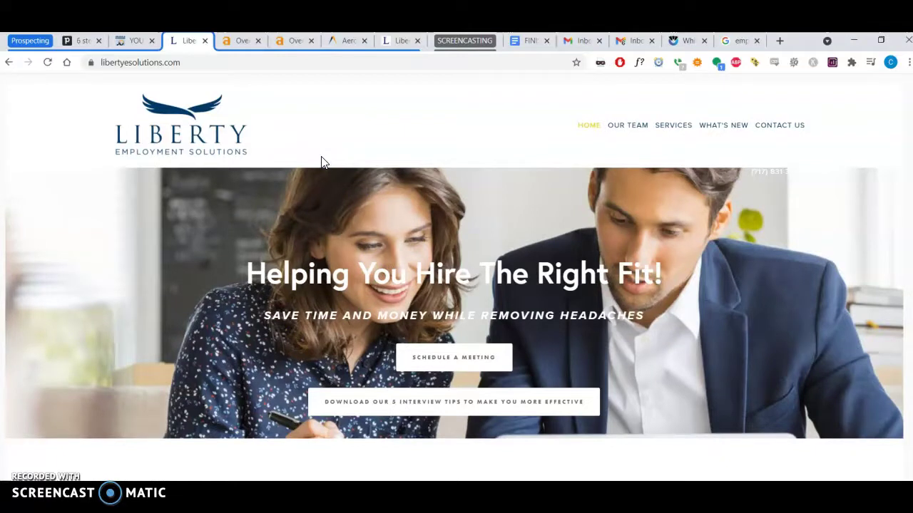
Select all homepage content to inspect which text and images are selectable down to the footer, and clear the selection
{"action": "key", "text": "ctrl+a"}
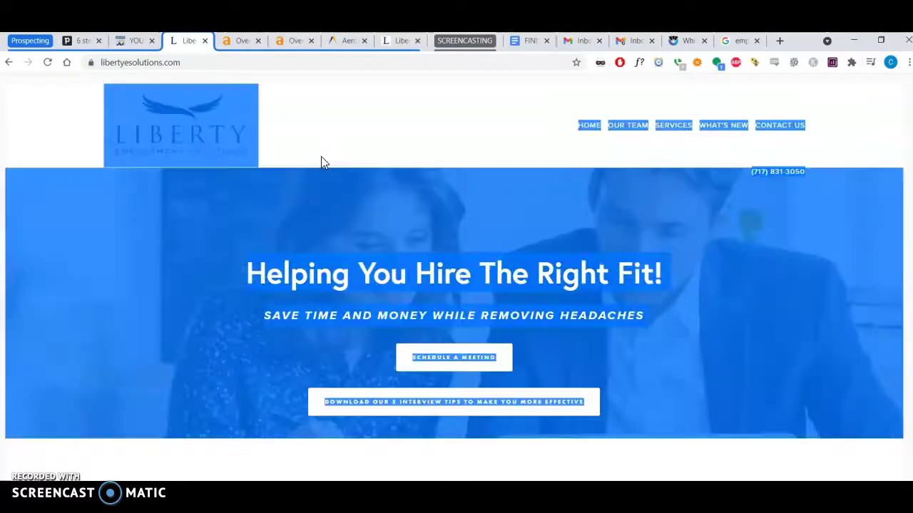
{"action": "scroll", "coordinate": [323, 162], "scroll_direction": "down", "scroll_amount": 15}
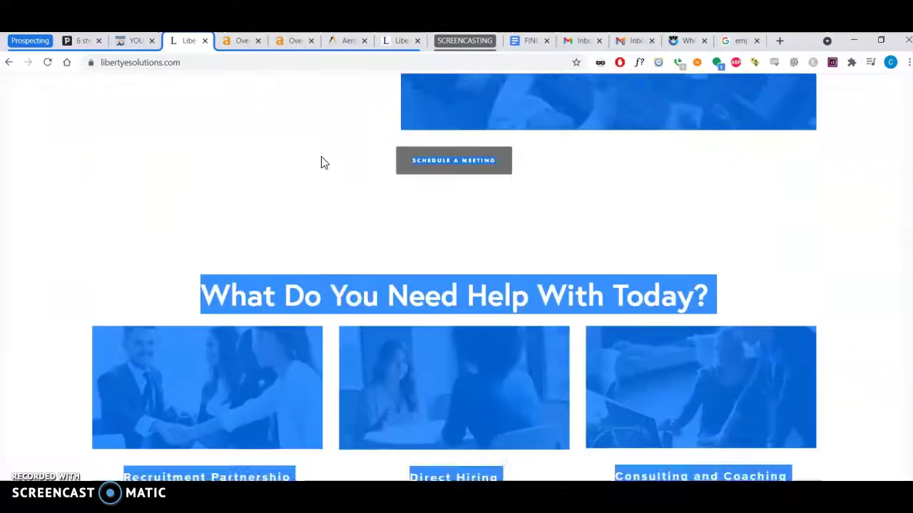
{"action": "scroll", "coordinate": [321, 159], "scroll_direction": "down", "scroll_amount": 10}
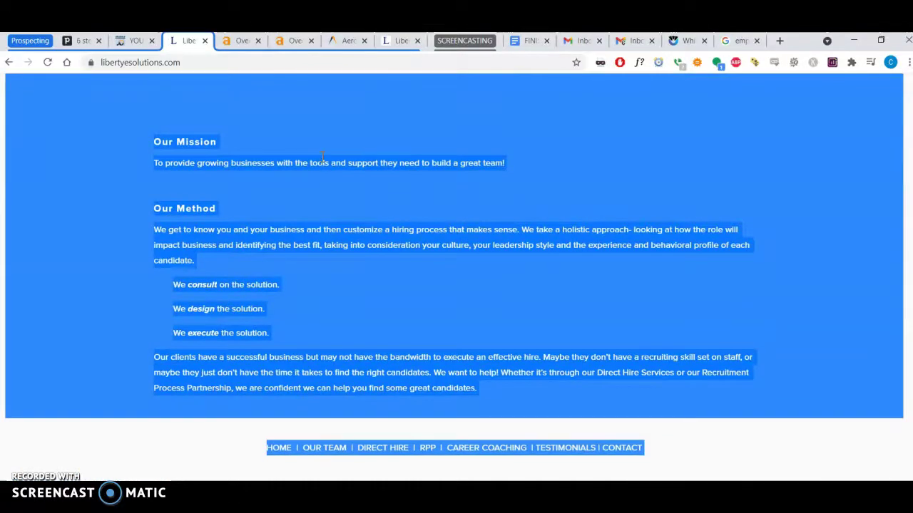
{"action": "scroll", "coordinate": [323, 158], "scroll_direction": "up", "scroll_amount": 12}
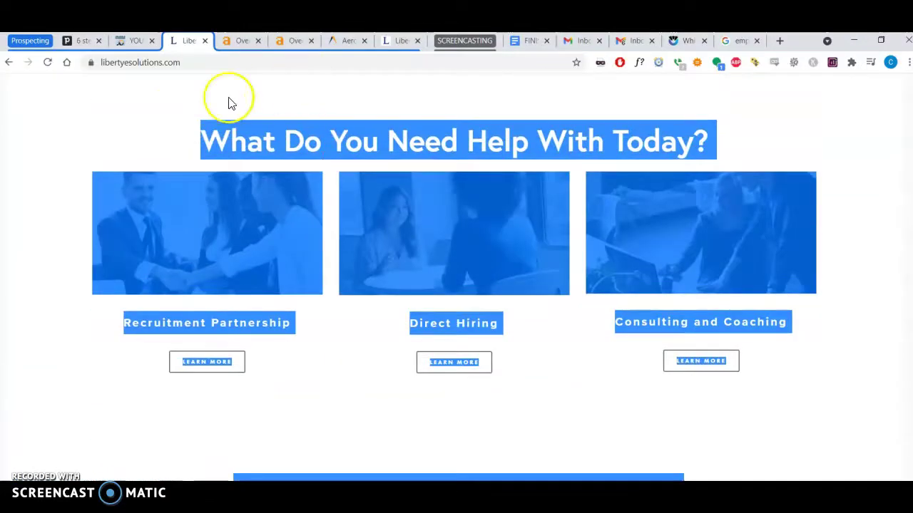
{"action": "left_click", "coordinate": [119, 125]}
Check the file name of the Recruitment Partnership image through its save dialog, without saving the image
{"action": "right_click", "coordinate": [199, 223]}
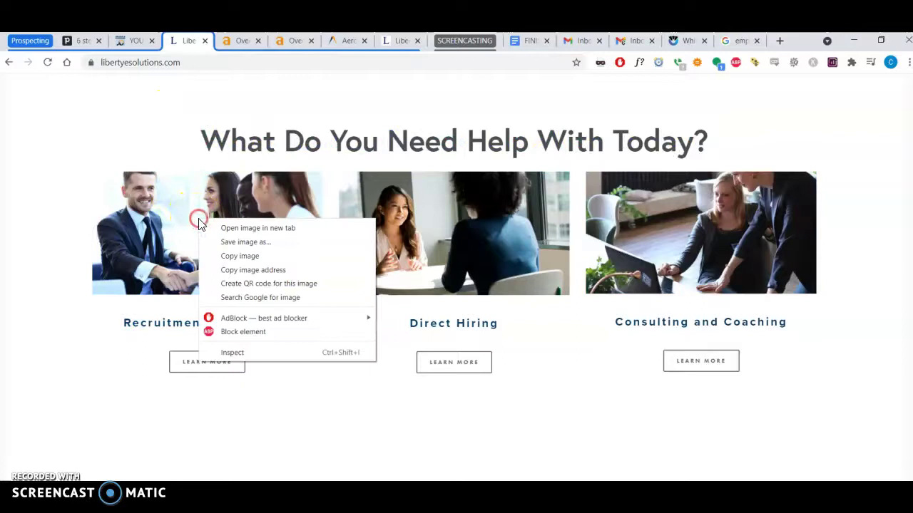
{"action": "left_click", "coordinate": [237, 242]}
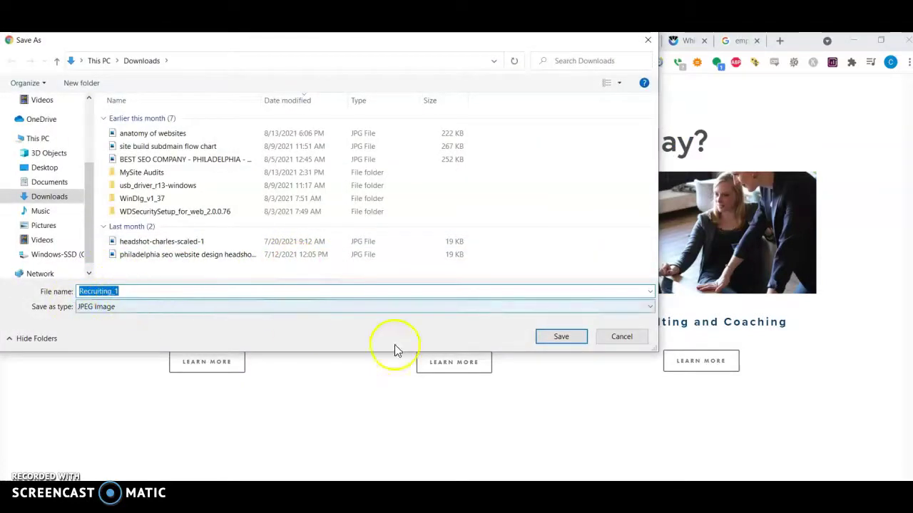
{"action": "left_click", "coordinate": [641, 339]}
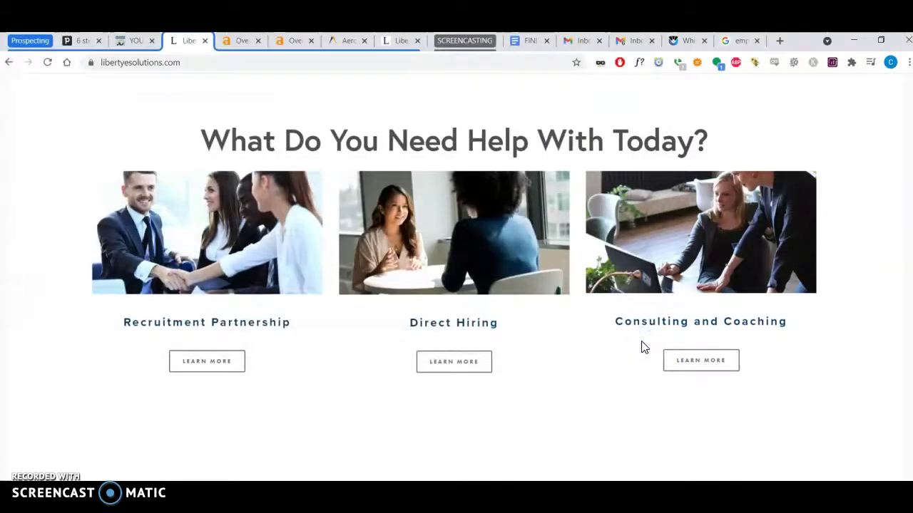
Examine the homepage's headings and written content from the hero banner through the testimonials
{"action": "scroll", "coordinate": [640, 347], "scroll_direction": "down", "scroll_amount": 8}
{"action": "scroll", "coordinate": [640, 346], "scroll_direction": "up", "scroll_amount": 10}
{"action": "scroll", "coordinate": [642, 347], "scroll_direction": "up", "scroll_amount": 10}
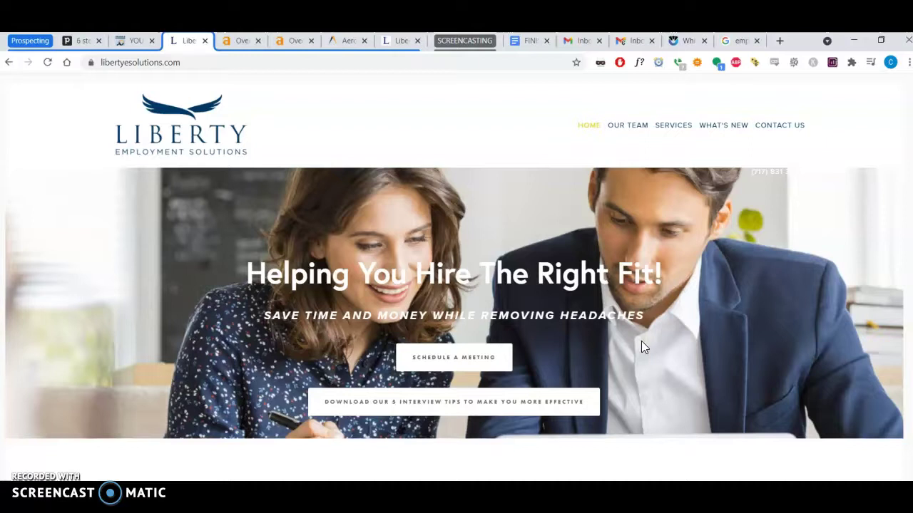
{"action": "scroll", "coordinate": [641, 341], "scroll_direction": "down", "scroll_amount": 10}
{"action": "scroll", "coordinate": [641, 347], "scroll_direction": "down", "scroll_amount": 7}
{"action": "scroll", "coordinate": [641, 347], "scroll_direction": "up", "scroll_amount": 4}
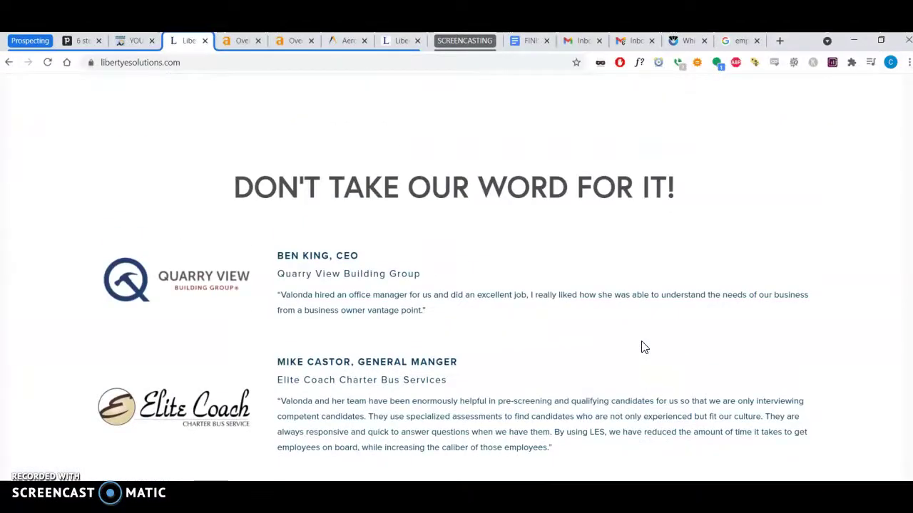
{"action": "scroll", "coordinate": [641, 342], "scroll_direction": "up", "scroll_amount": 10}
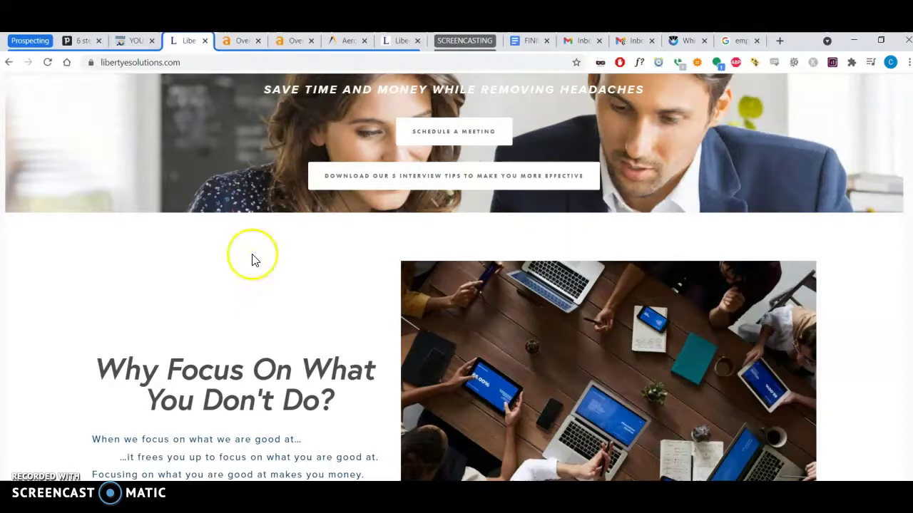
Review the Google results for "employment agencies lancaster", including the ads, job listings and organic results
{"action": "left_click", "coordinate": [731, 44]}
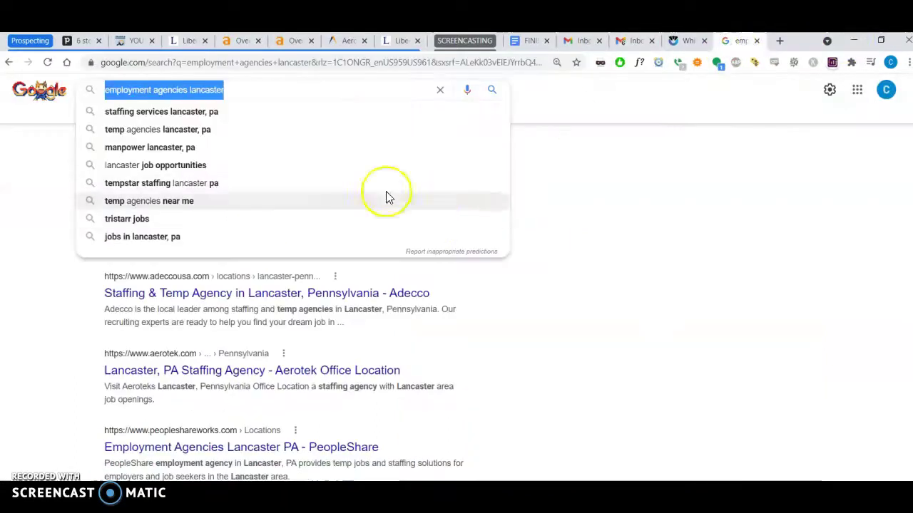
{"action": "left_click", "coordinate": [604, 177]}
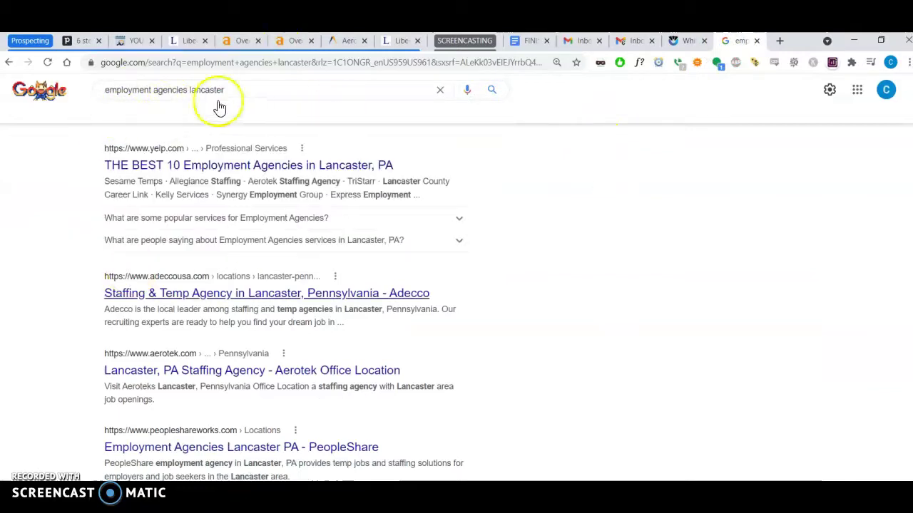
{"action": "scroll", "coordinate": [106, 255], "scroll_direction": "up", "scroll_amount": 10}
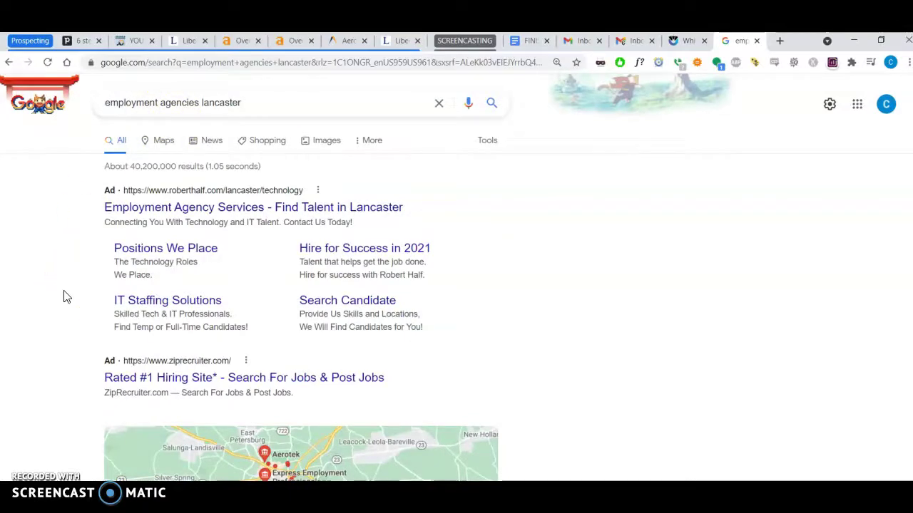
{"action": "scroll", "coordinate": [64, 296], "scroll_direction": "down", "scroll_amount": 15}
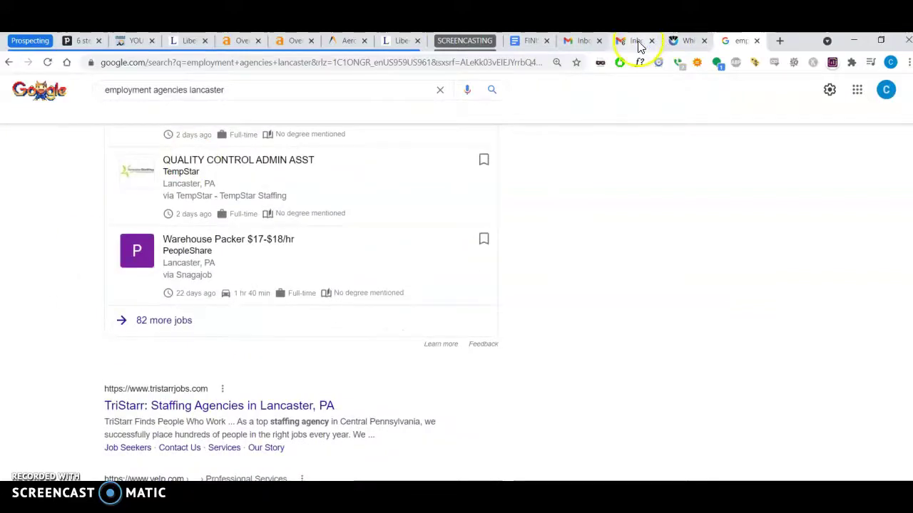
Return to the Liberty Employment Solutions homepage and review its banner and service sections
{"action": "left_click", "coordinate": [402, 41]}
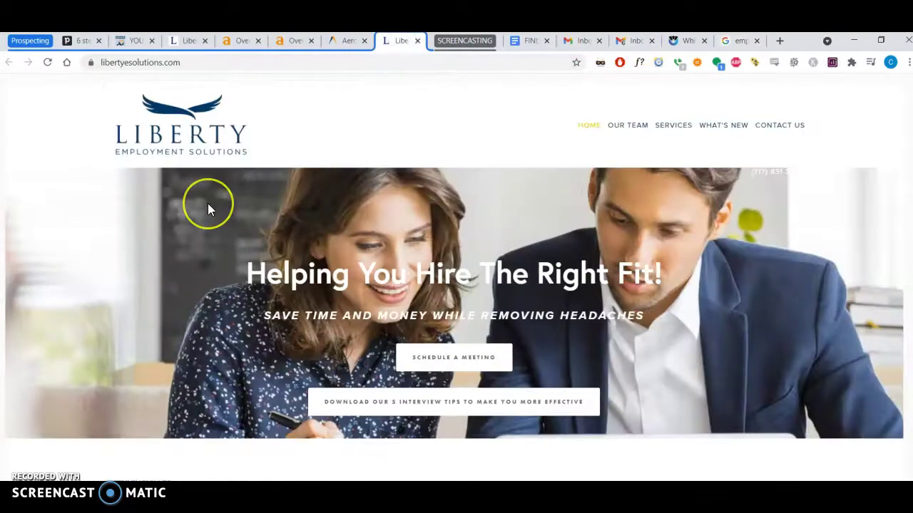
{"action": "scroll", "coordinate": [207, 206], "scroll_direction": "down", "scroll_amount": 10}
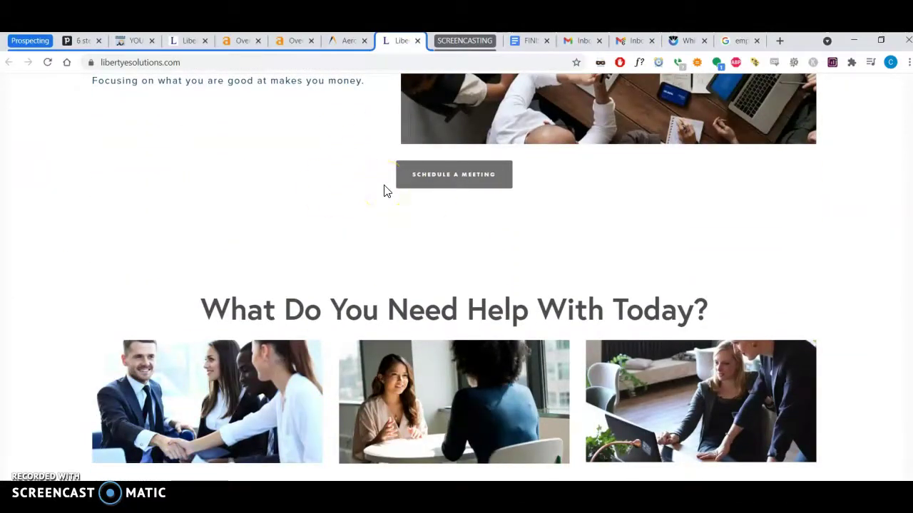
{"action": "scroll", "coordinate": [239, 125], "scroll_direction": "up", "scroll_amount": 5}
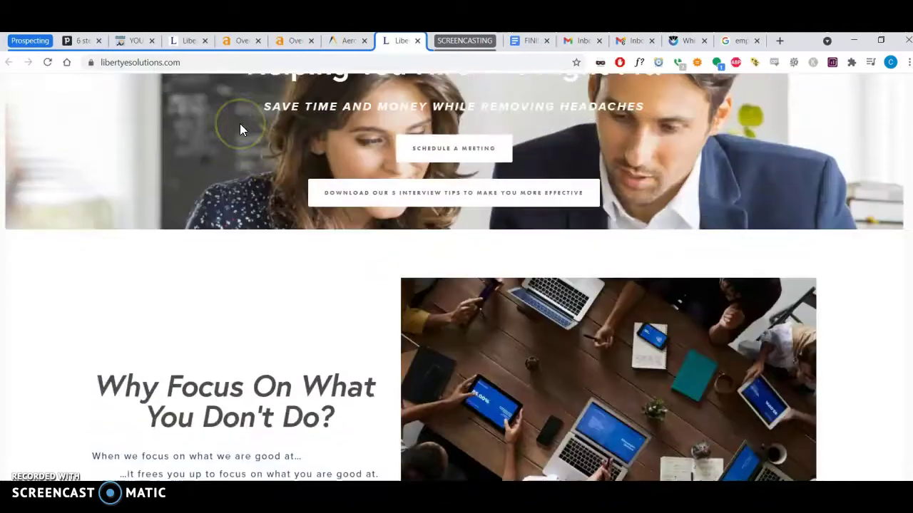
{"action": "scroll", "coordinate": [239, 129], "scroll_direction": "up", "scroll_amount": 3}
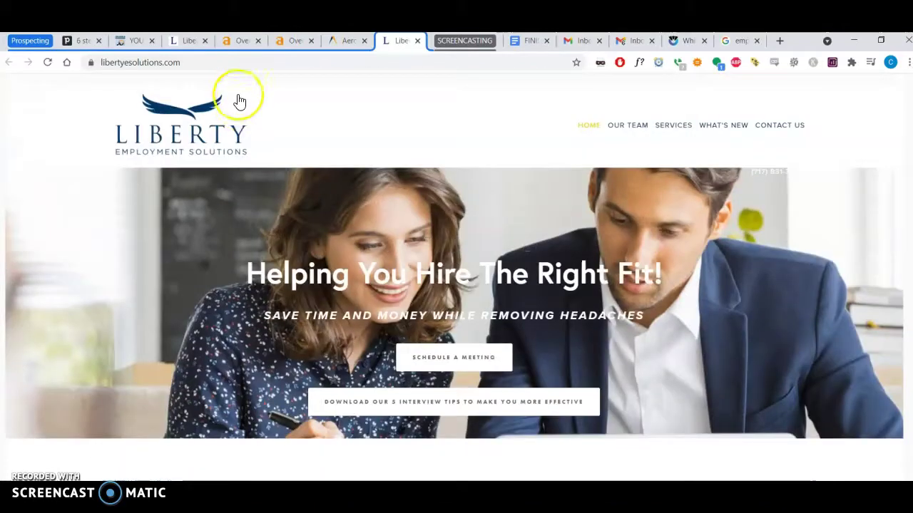
Examine the Ahrefs overview metrics for libertyesolutions.com and the volume and traffic columns of its organic keywords report
{"action": "left_click", "coordinate": [239, 42]}
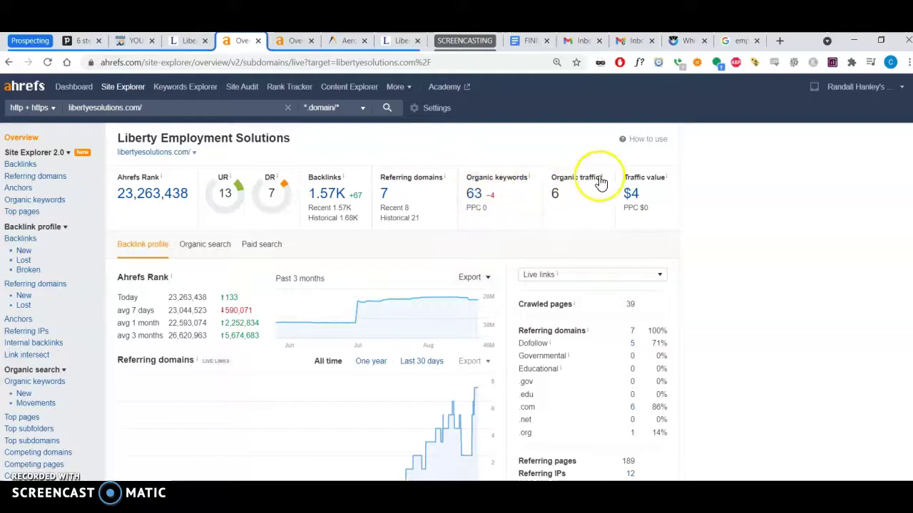
{"action": "mouse_move", "coordinate": [603, 184]}
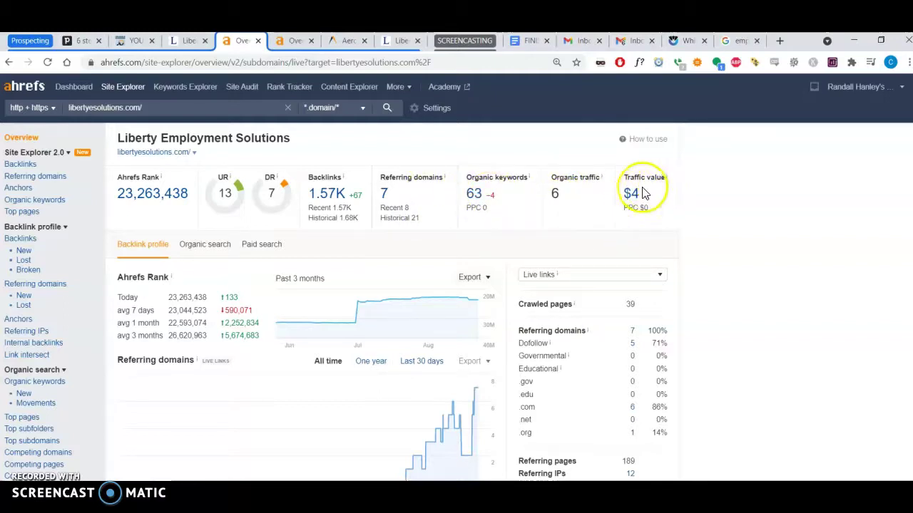
{"action": "left_click", "coordinate": [475, 198]}
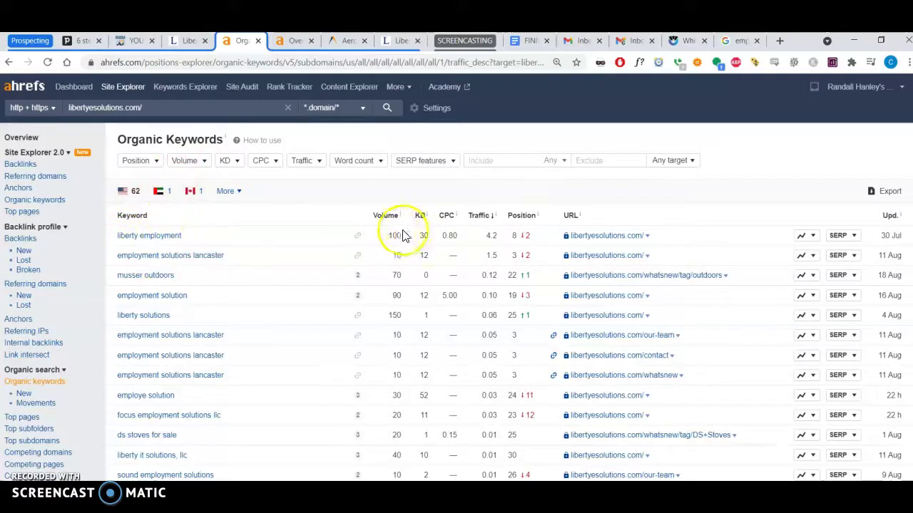
{"action": "mouse_move", "coordinate": [399, 216]}
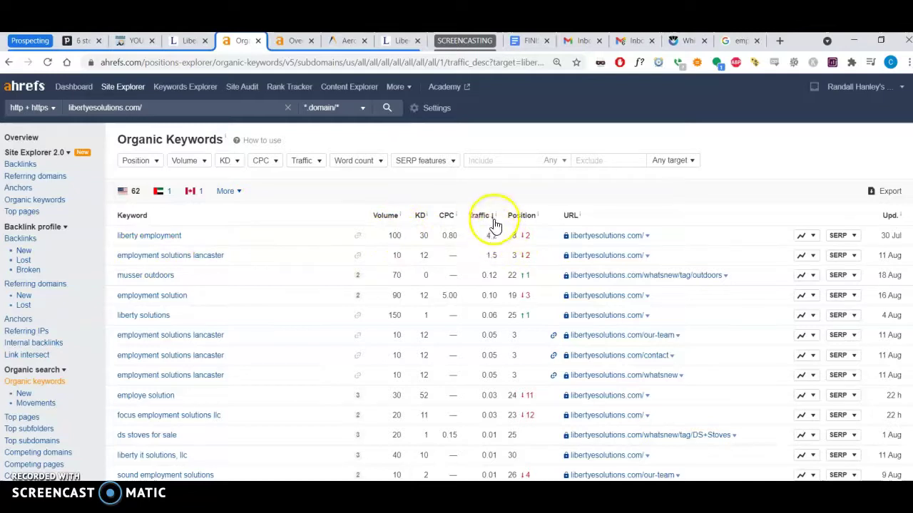
{"action": "mouse_move", "coordinate": [495, 221]}
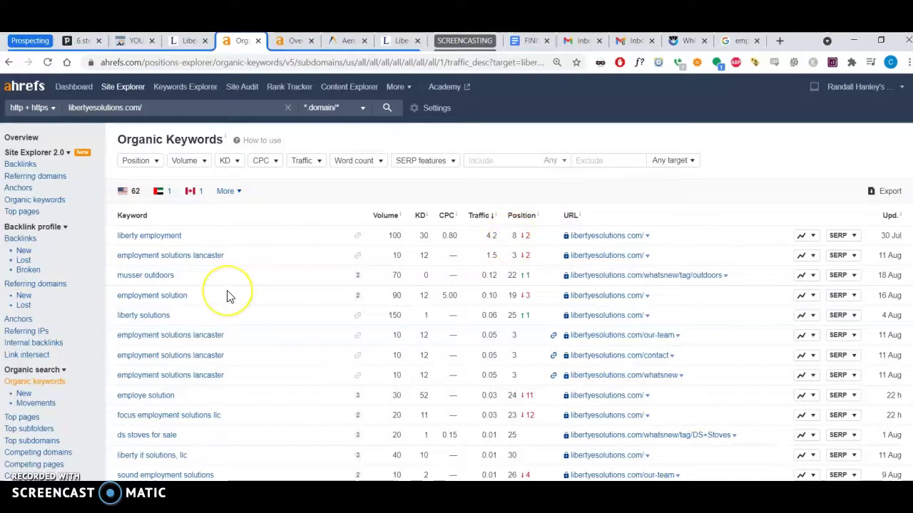
Open the keyword overview for "employment solutions lancaster" from the organic keywords list and view its traffic share by domains
{"action": "scroll", "coordinate": [228, 295], "scroll_direction": "down", "scroll_amount": 3}
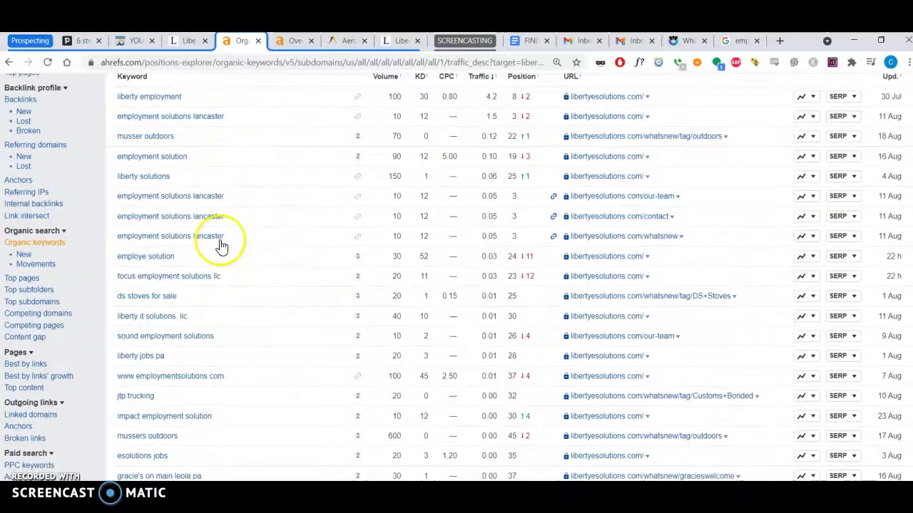
{"action": "scroll", "coordinate": [240, 244], "scroll_direction": "up", "scroll_amount": 3}
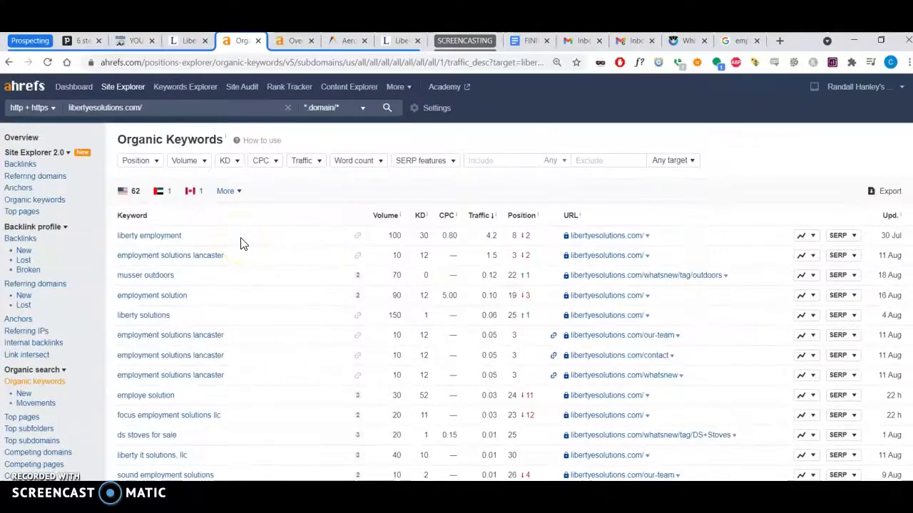
{"action": "left_click", "coordinate": [203, 258]}
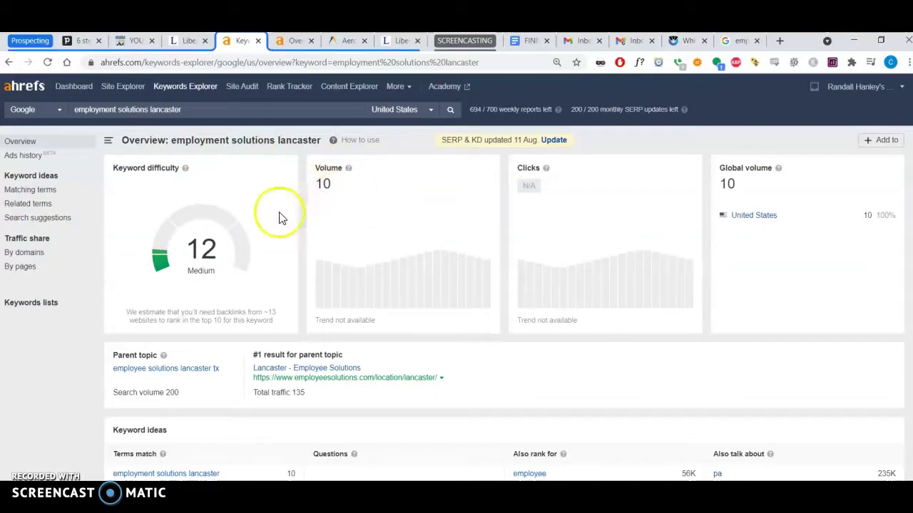
{"action": "scroll", "coordinate": [77, 341], "scroll_direction": "down", "scroll_amount": 3}
{"action": "scroll", "coordinate": [77, 340], "scroll_direction": "up", "scroll_amount": 3}
{"action": "left_click", "coordinate": [29, 253]}
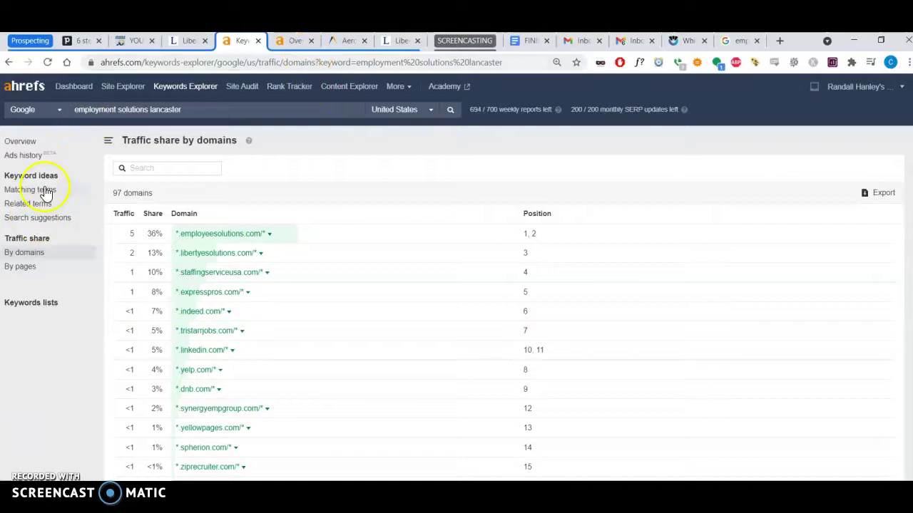
Browse the related terms for "employment solutions lancaster" and open the overview of "staffing agencies lancaster pa"
{"action": "left_click", "coordinate": [29, 204]}
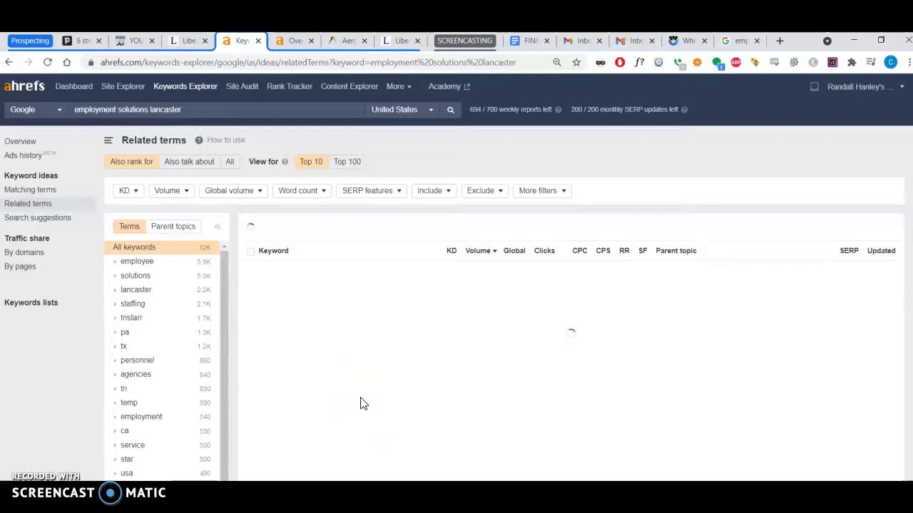
{"action": "scroll", "coordinate": [360, 403], "scroll_direction": "down", "scroll_amount": 1}
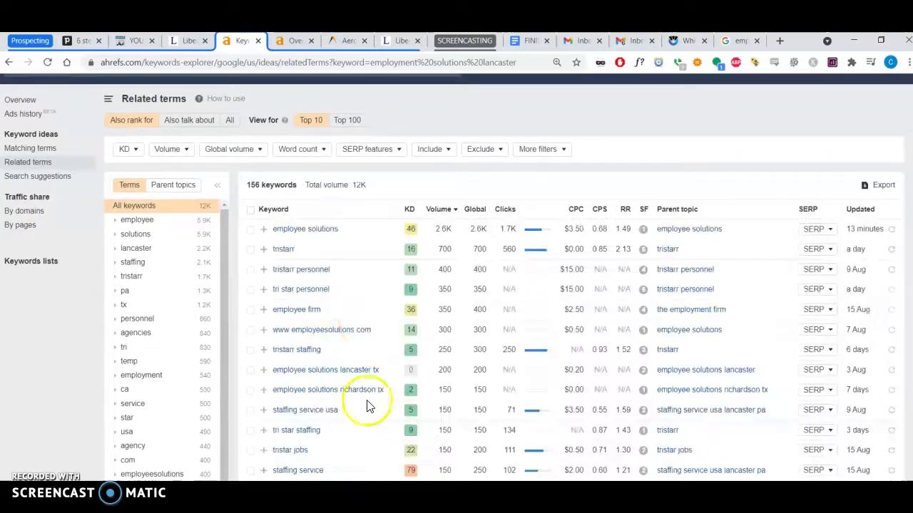
{"action": "scroll", "coordinate": [340, 366], "scroll_direction": "down", "scroll_amount": 1}
{"action": "scroll", "coordinate": [339, 368], "scroll_direction": "down", "scroll_amount": 2}
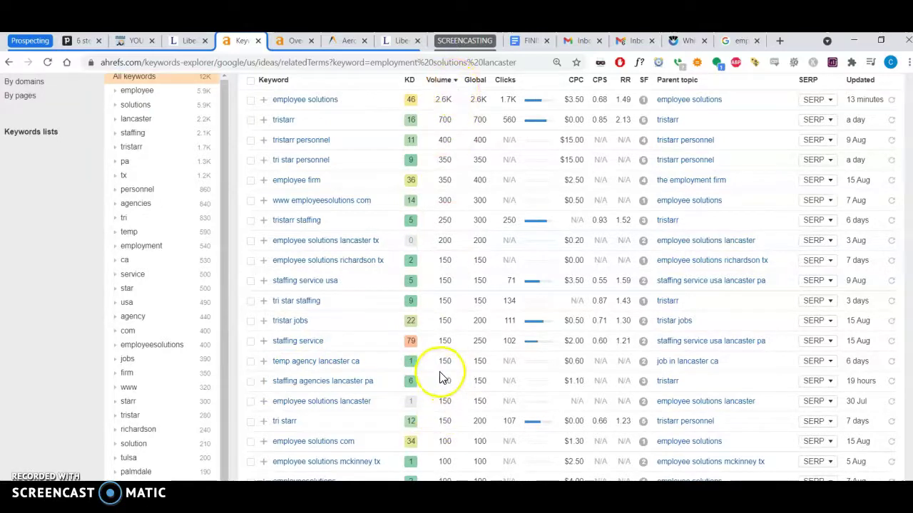
{"action": "left_click", "coordinate": [335, 382]}
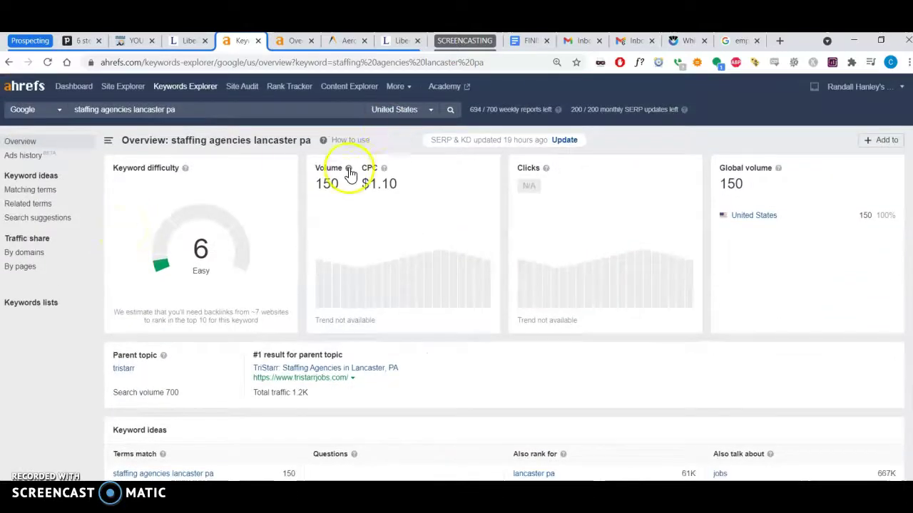
Examine the traffic share by domains for "staffing agencies lancaster pa", from the top-ranking sites down past position 50
{"action": "left_click", "coordinate": [32, 253]}
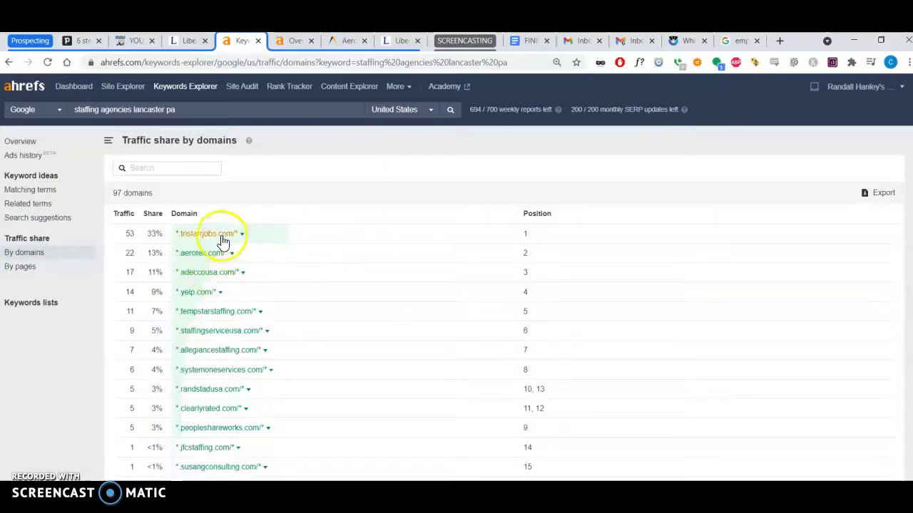
{"action": "scroll", "coordinate": [152, 292], "scroll_direction": "down", "scroll_amount": 1}
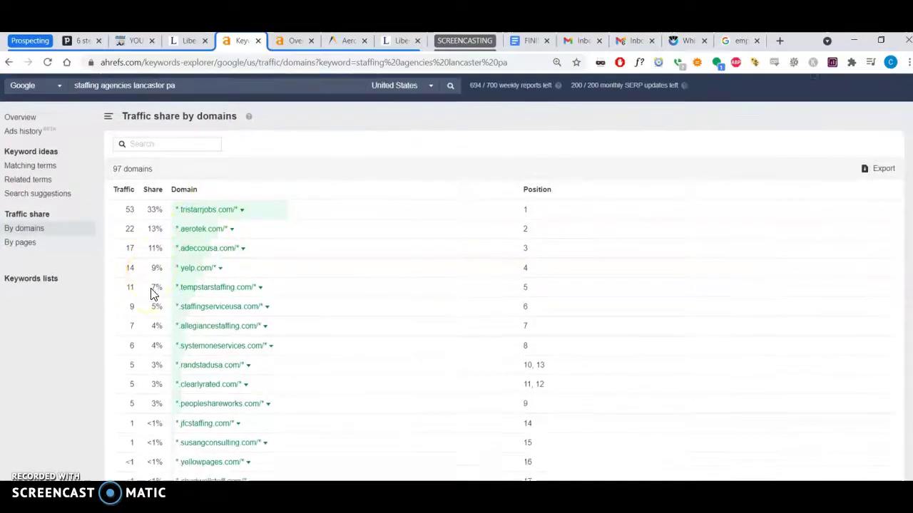
{"action": "left_click", "coordinate": [203, 220]}
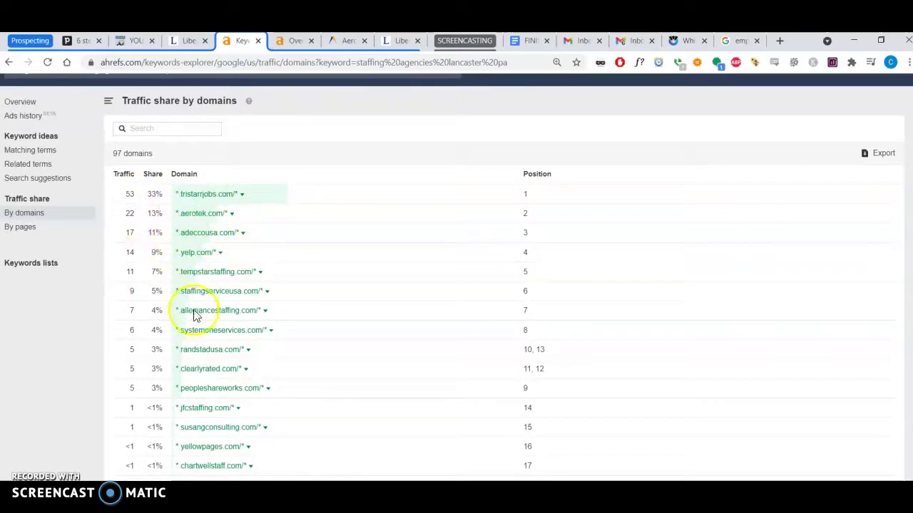
{"action": "scroll", "coordinate": [193, 393], "scroll_direction": "down", "scroll_amount": 1}
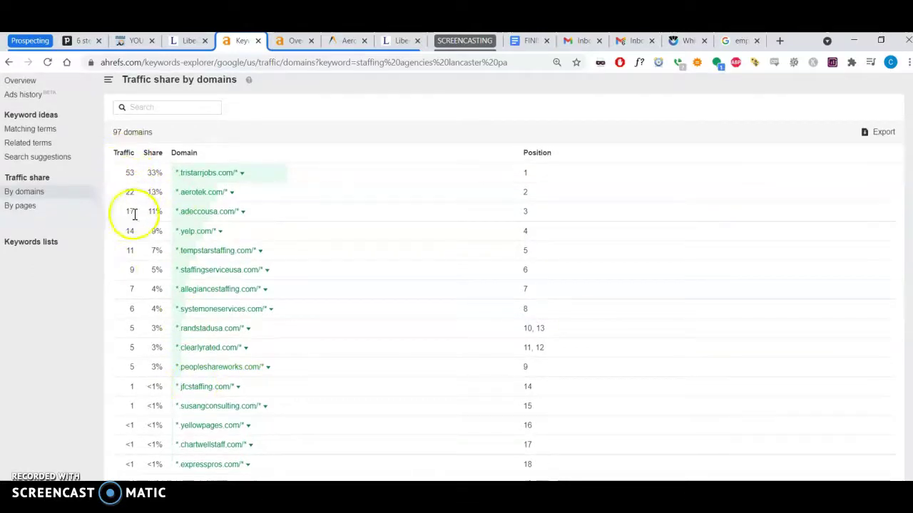
{"action": "scroll", "coordinate": [160, 283], "scroll_direction": "down", "scroll_amount": 4}
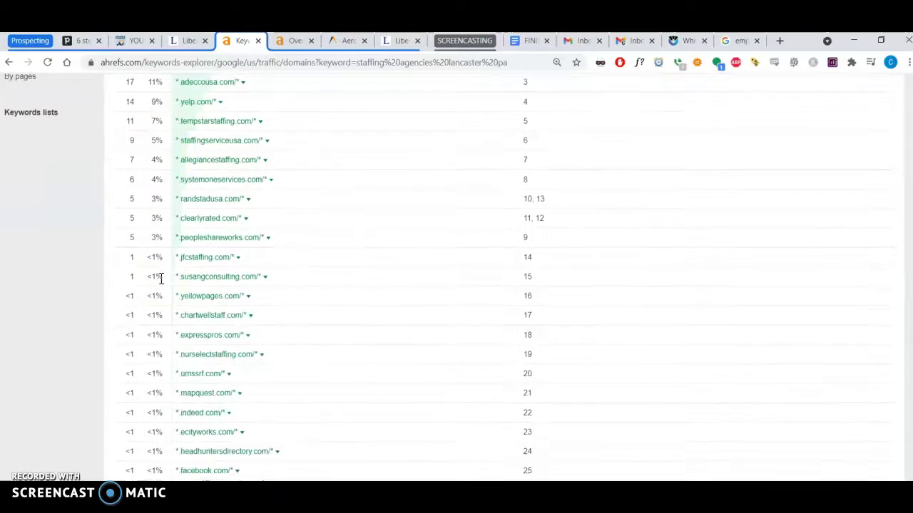
{"action": "scroll", "coordinate": [160, 281], "scroll_direction": "down", "scroll_amount": 3}
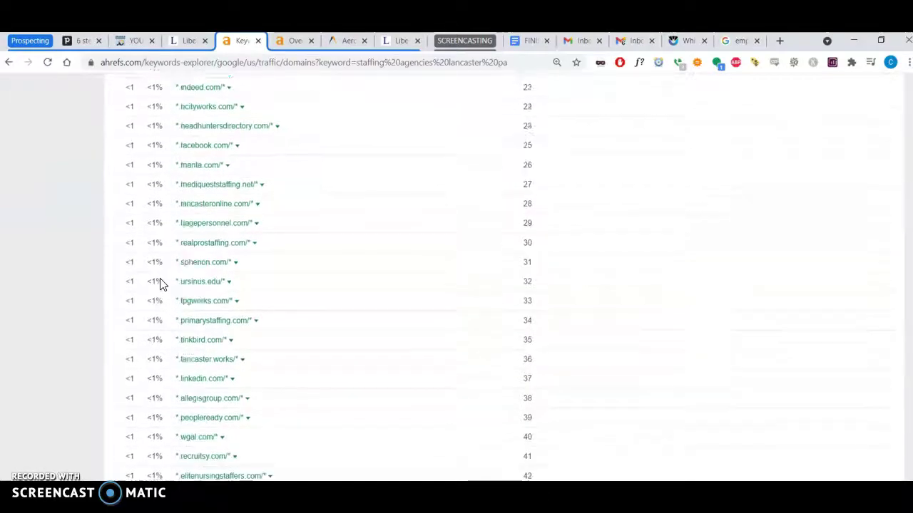
{"action": "scroll", "coordinate": [160, 282], "scroll_direction": "down", "scroll_amount": 3}
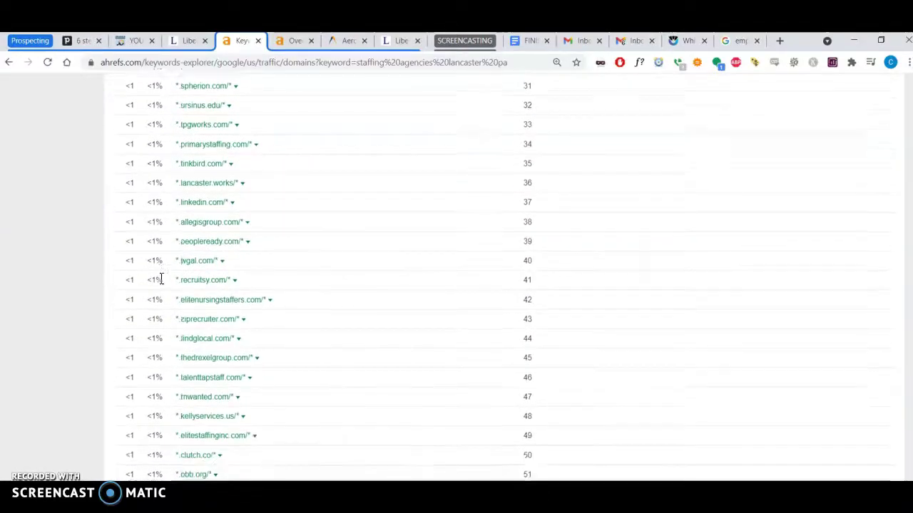
{"action": "scroll", "coordinate": [161, 284], "scroll_direction": "up", "scroll_amount": 12}
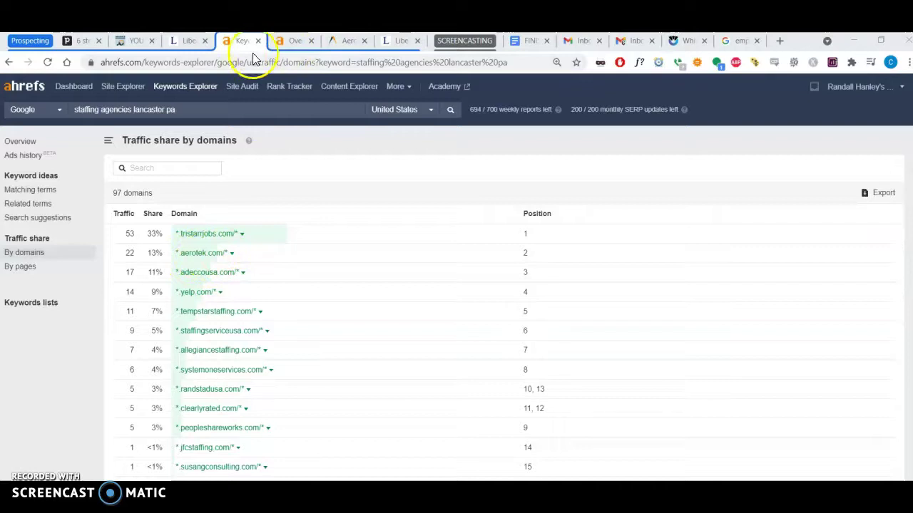
Open the organic keywords report for aerotek.com and examine the keywords on its first and third result pages
{"action": "left_click", "coordinate": [288, 42]}
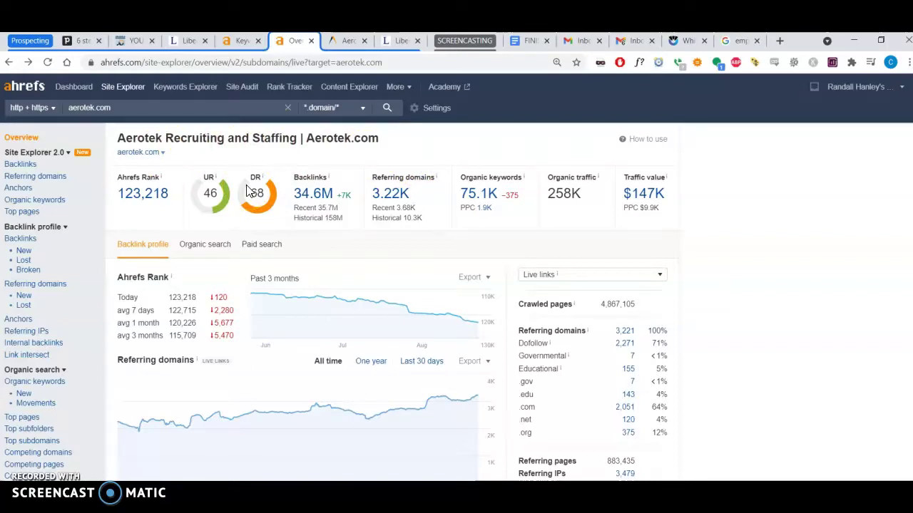
{"action": "left_click", "coordinate": [468, 194]}
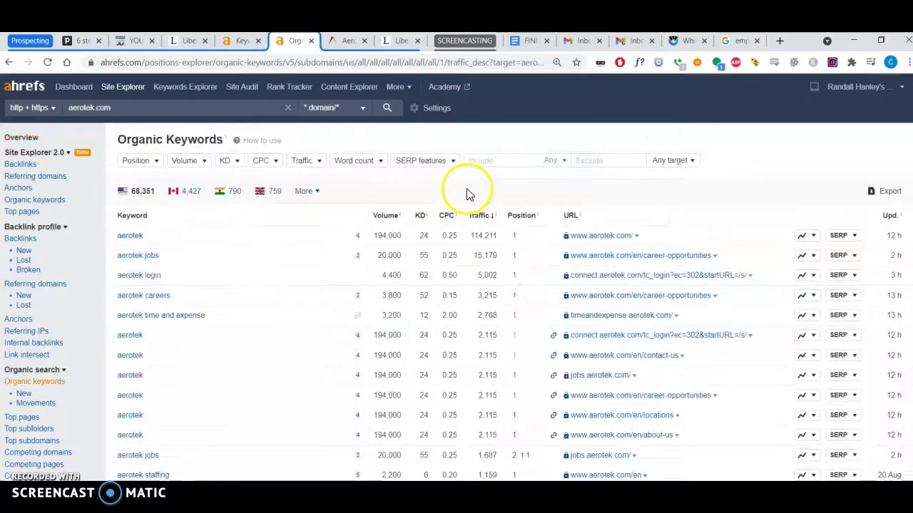
{"action": "scroll", "coordinate": [297, 301], "scroll_direction": "down", "scroll_amount": 4}
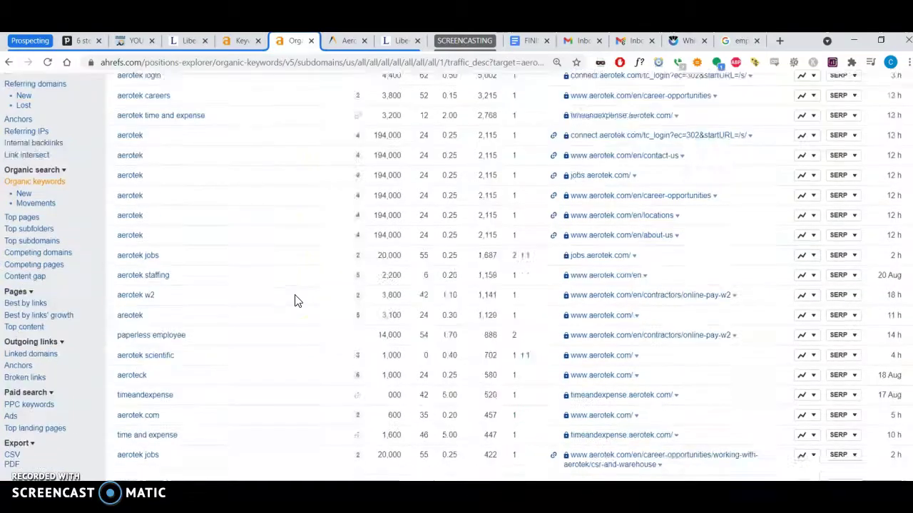
{"action": "scroll", "coordinate": [298, 301], "scroll_direction": "down", "scroll_amount": 4}
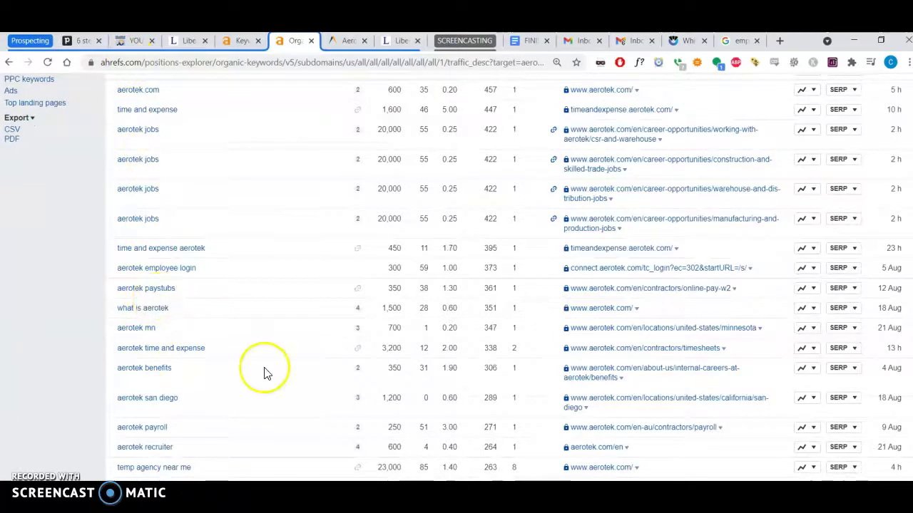
{"action": "scroll", "coordinate": [264, 373], "scroll_direction": "down", "scroll_amount": 5}
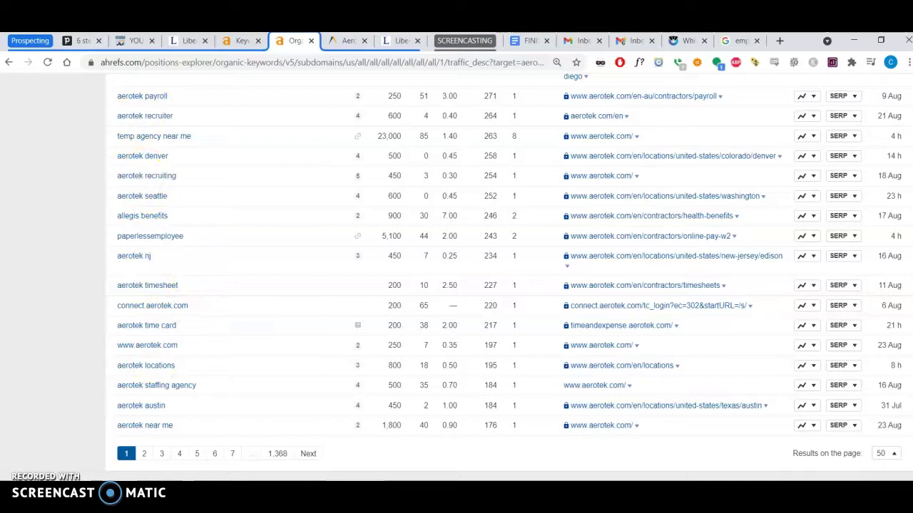
{"action": "left_click", "coordinate": [162, 453]}
{"action": "scroll", "coordinate": [208, 287], "scroll_direction": "down", "scroll_amount": 1}
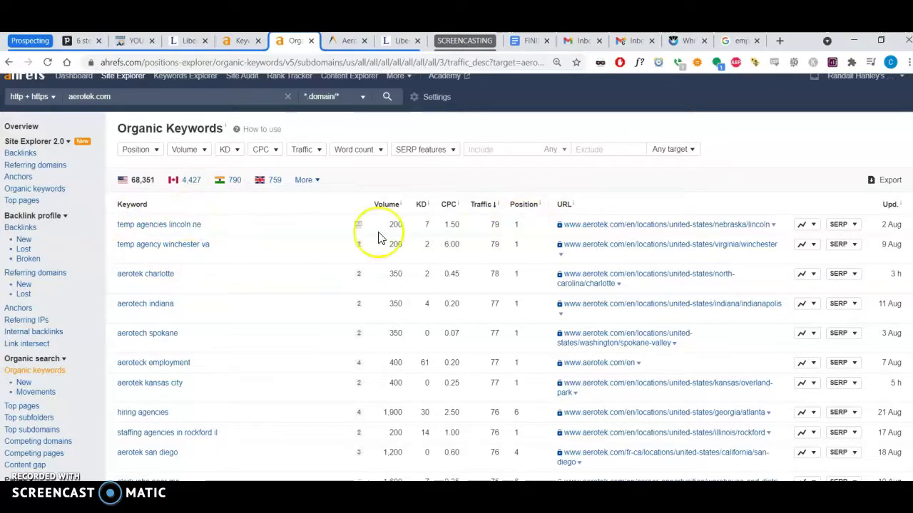
{"action": "scroll", "coordinate": [515, 434], "scroll_direction": "down", "scroll_amount": 3}
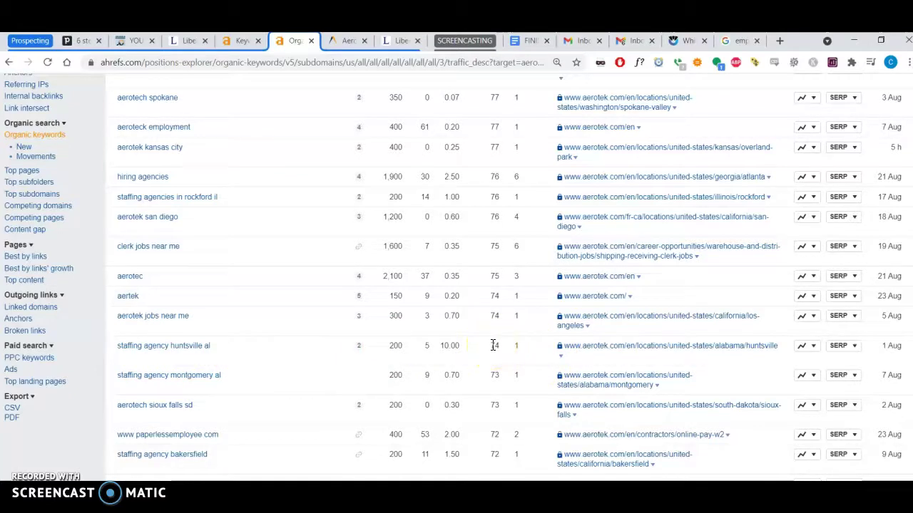
Open Aerotek's United States locations page and browse its office listings by state
{"action": "left_click", "coordinate": [670, 345]}
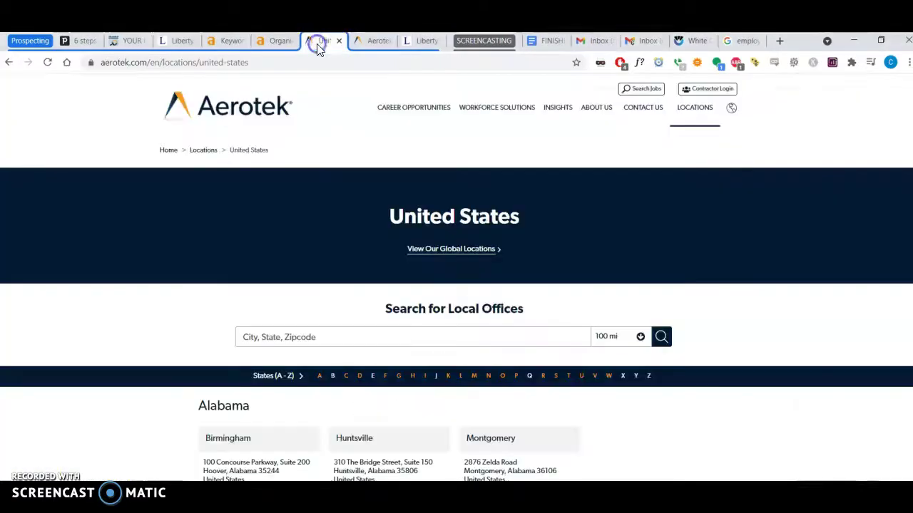
{"action": "scroll", "coordinate": [354, 236], "scroll_direction": "down", "scroll_amount": 3}
{"action": "scroll", "coordinate": [355, 240], "scroll_direction": "down", "scroll_amount": 4}
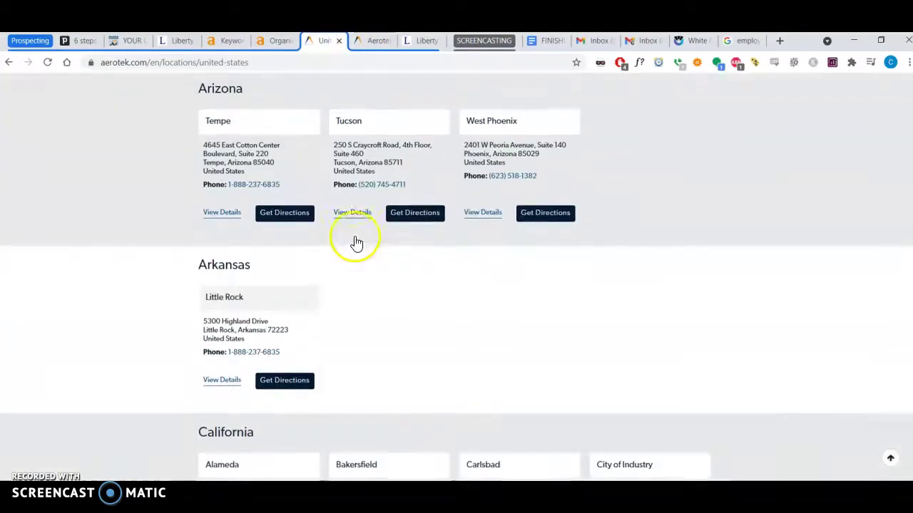
{"action": "scroll", "coordinate": [355, 241], "scroll_direction": "up", "scroll_amount": 7}
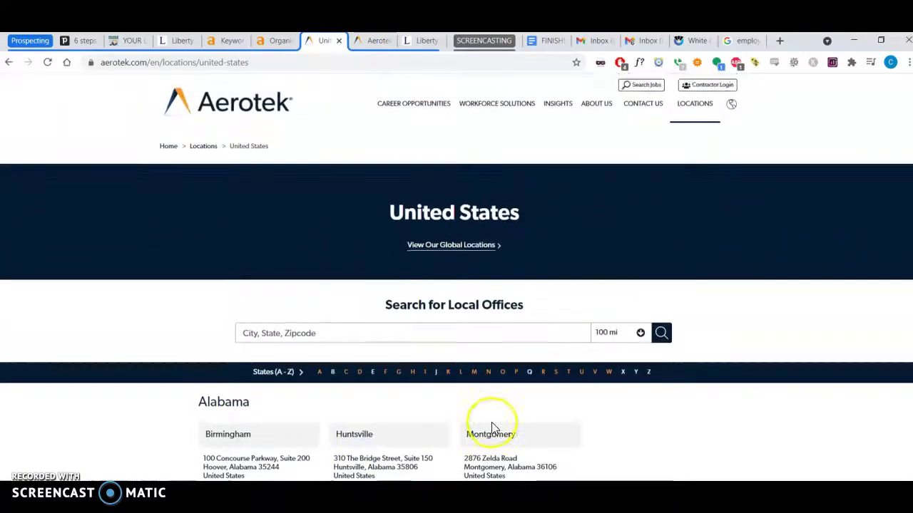
Find the Pennsylvania offices on Aerotek's locations page and open the Lancaster location page
{"action": "left_click", "coordinate": [460, 373]}
{"action": "scroll", "coordinate": [460, 374], "scroll_direction": "down", "scroll_amount": 20}
{"action": "scroll", "coordinate": [460, 373], "scroll_direction": "down", "scroll_amount": 20}
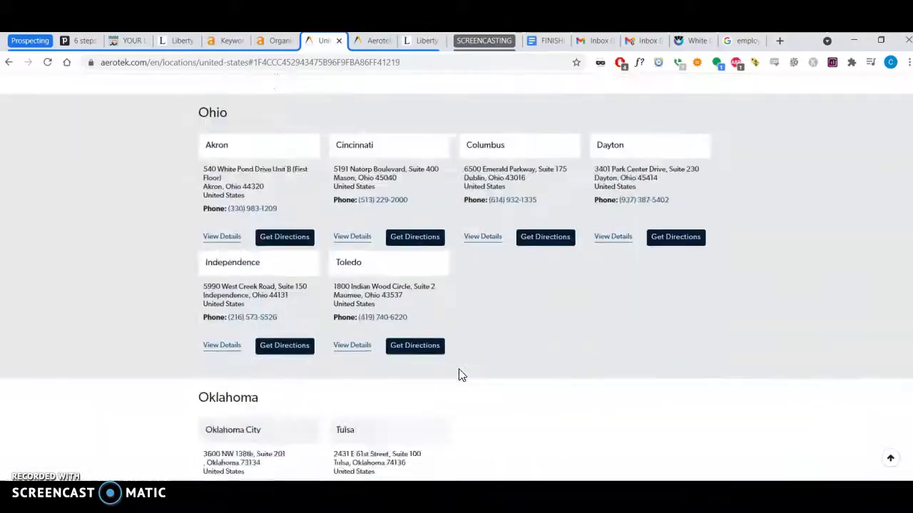
{"action": "scroll", "coordinate": [460, 373], "scroll_direction": "up", "scroll_amount": 12}
{"action": "scroll", "coordinate": [460, 373], "scroll_direction": "up", "scroll_amount": 1}
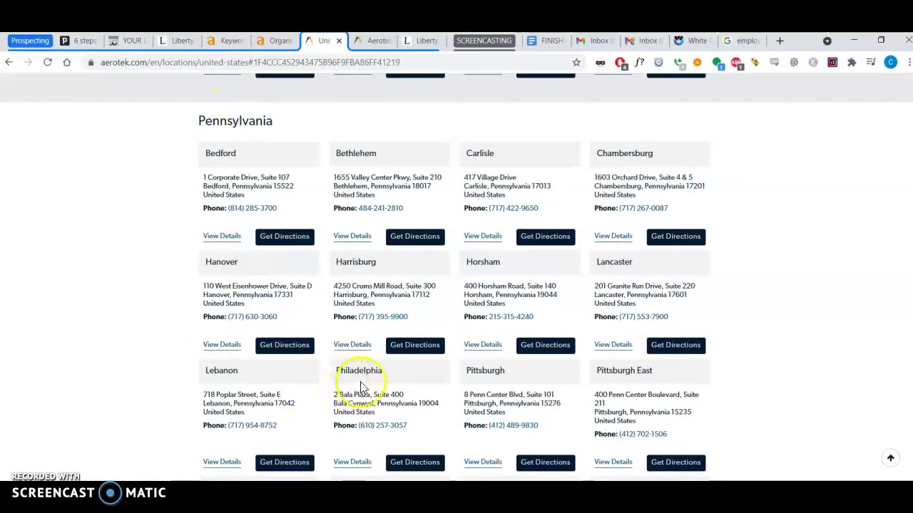
{"action": "scroll", "coordinate": [238, 393], "scroll_direction": "down", "scroll_amount": 1}
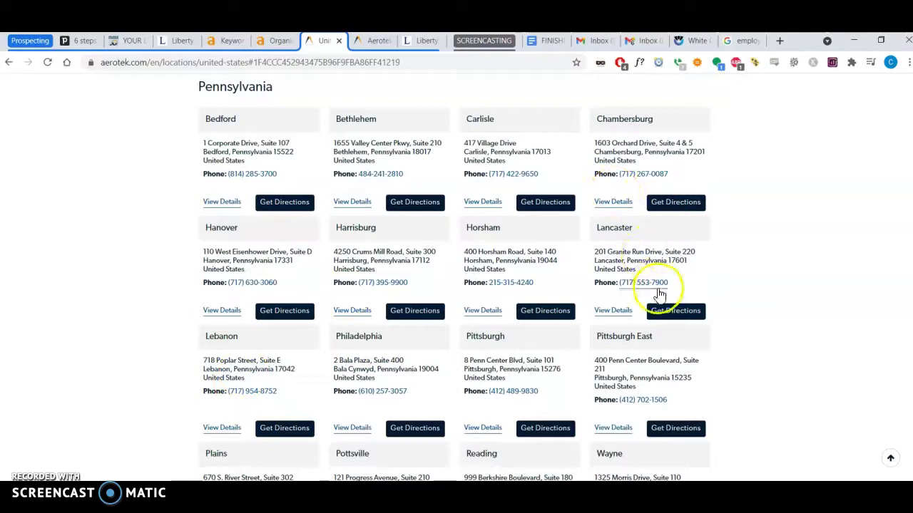
{"action": "left_click", "coordinate": [616, 229]}
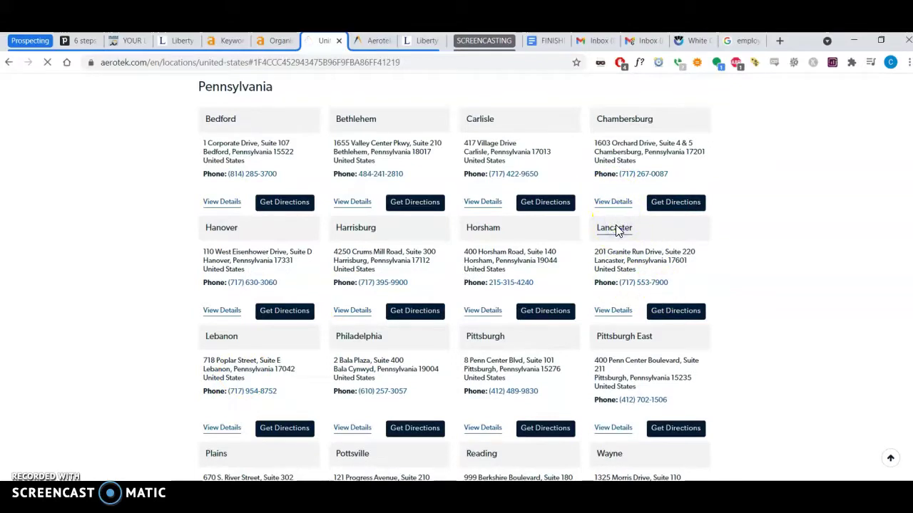
Copy the URL of Aerotek's Lancaster location page and run the Ahrefs organic keywords report on it
{"action": "left_click", "coordinate": [336, 62]}
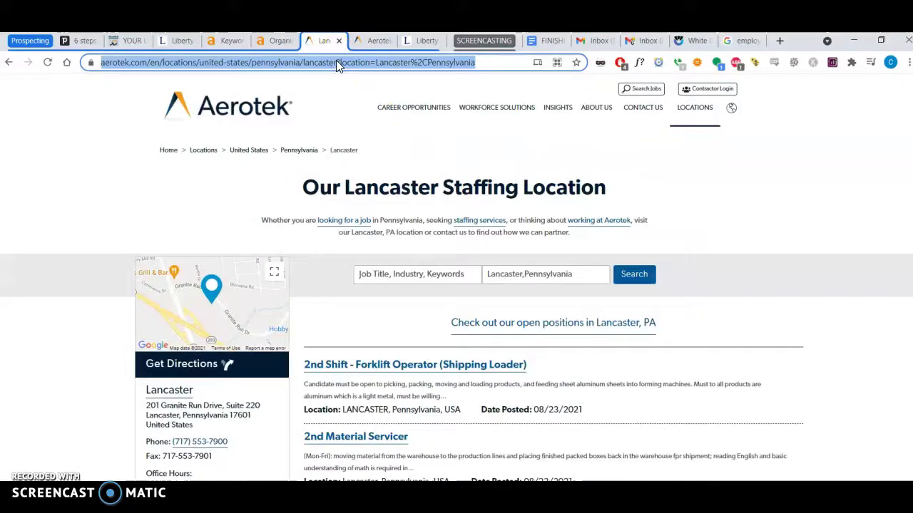
{"action": "left_click", "coordinate": [286, 46]}
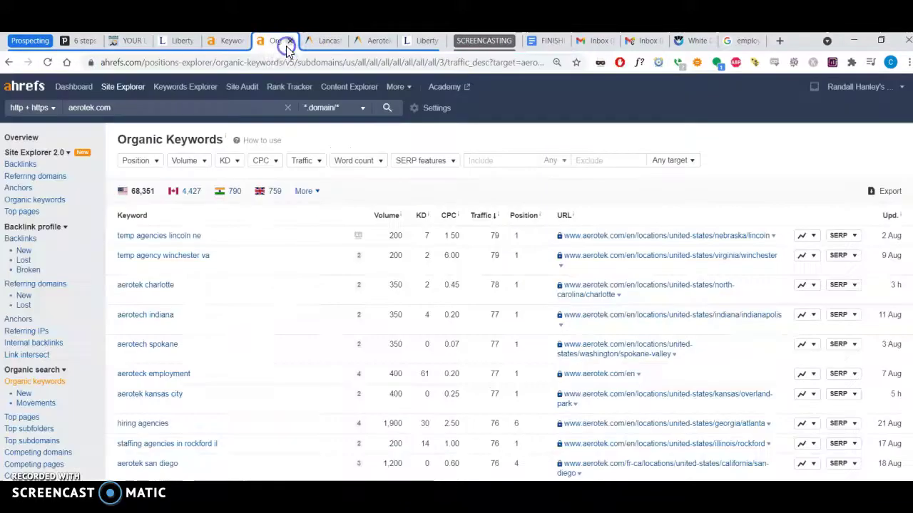
{"action": "left_click", "coordinate": [246, 107]}
{"action": "key", "text": "ctrl+a"}
{"action": "key", "text": "ctrl+v"}
{"action": "key", "text": "Return"}
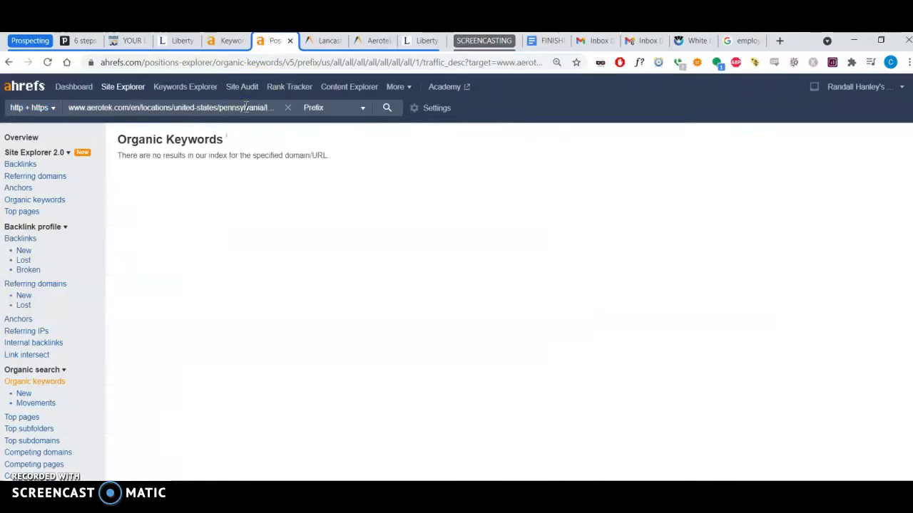
Remove the location query string from the end of the Aerotek Lancaster URL and rerun the organic keywords report
{"action": "left_click", "coordinate": [257, 112]}
{"action": "right_click", "coordinate": [259, 117]}
{"action": "left_click", "coordinate": [264, 106]}
{"action": "left_click_drag", "start_coordinate": [268, 106], "coordinate": [352, 112]}
{"action": "key", "text": "BackSpace"}
{"action": "key", "text": "Return"}
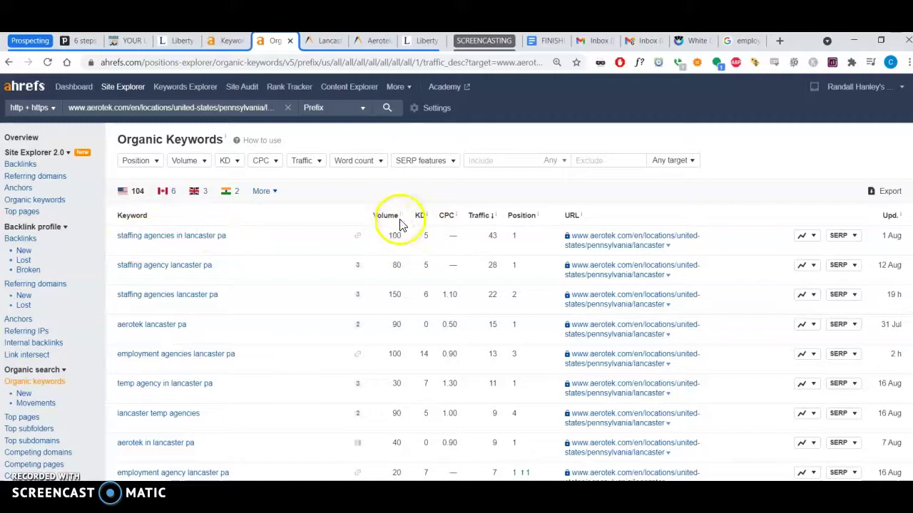
{"action": "mouse_move", "coordinate": [398, 223]}
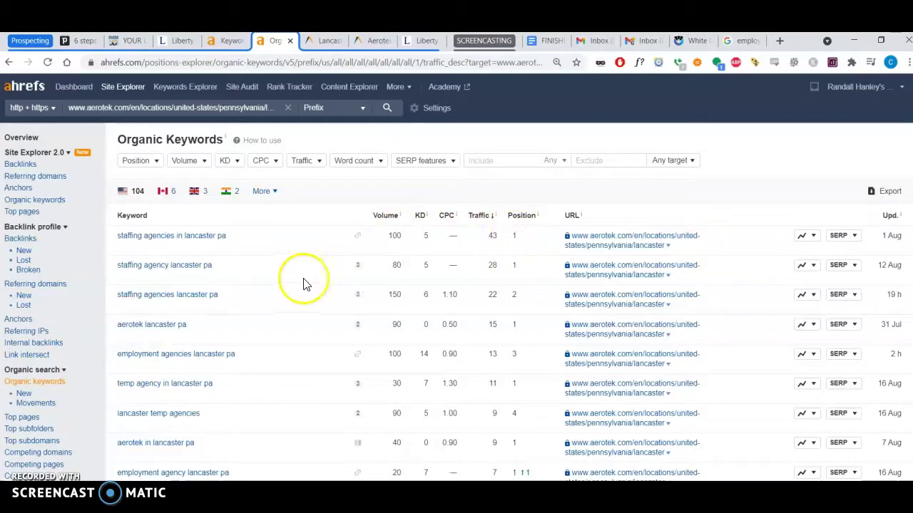
Examine the traffic and positions of the Aerotek Lancaster page's organic keywords, checking them against the "staffing agencies lancaster pa" traffic share by domains
{"action": "scroll", "coordinate": [235, 277], "scroll_direction": "down", "scroll_amount": 1}
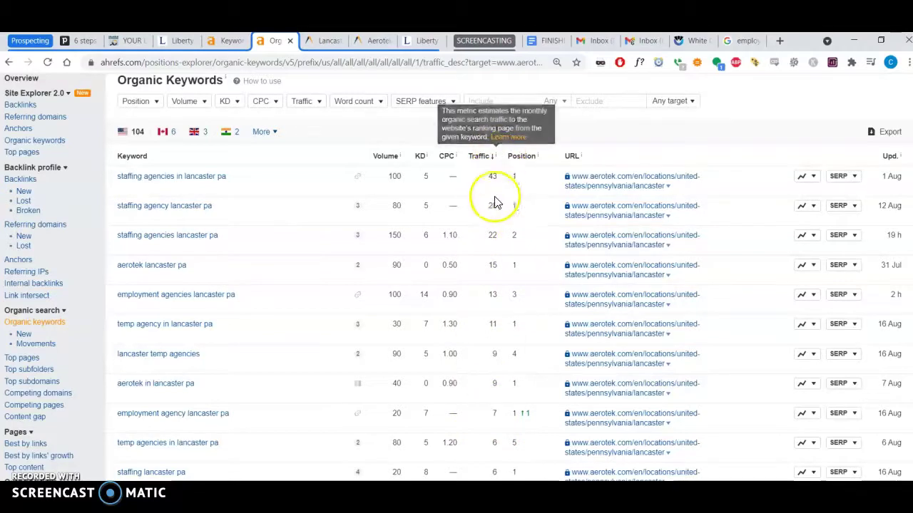
{"action": "scroll", "coordinate": [489, 408], "scroll_direction": "down", "scroll_amount": 1}
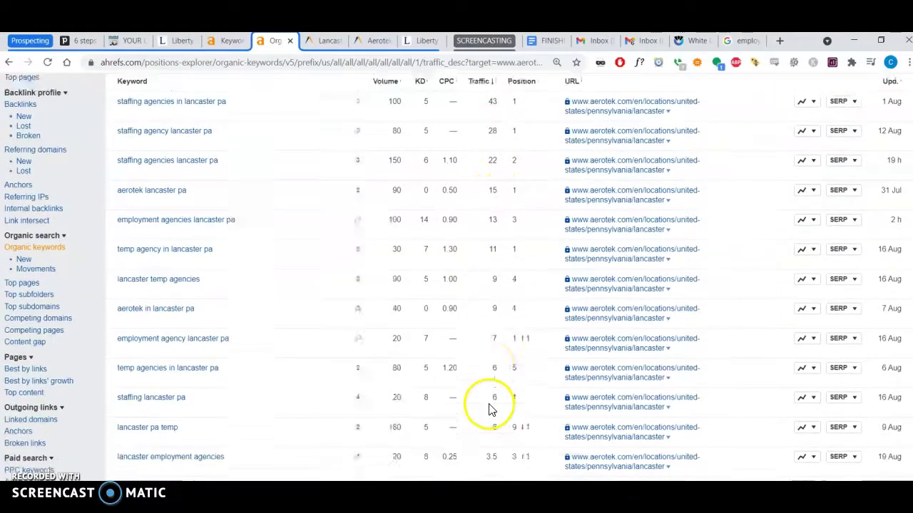
{"action": "scroll", "coordinate": [489, 408], "scroll_direction": "down", "scroll_amount": 1}
{"action": "scroll", "coordinate": [489, 357], "scroll_direction": "up", "scroll_amount": 3}
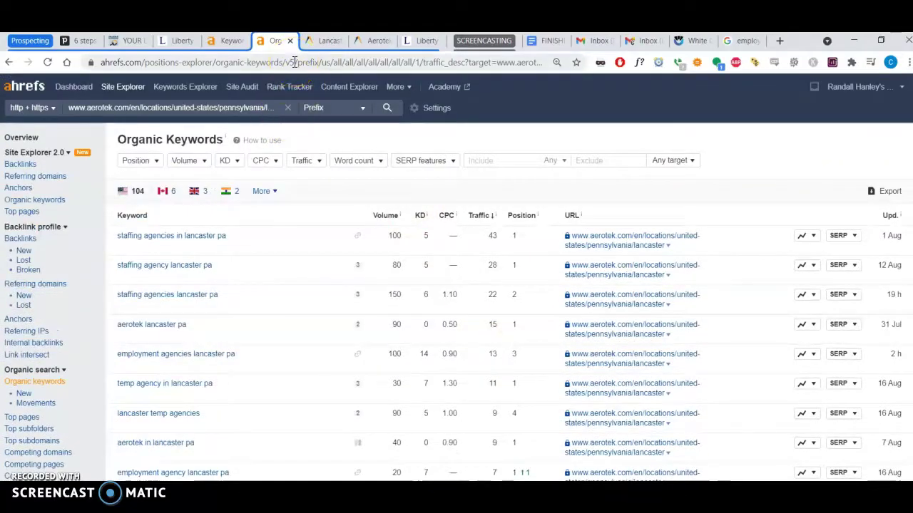
{"action": "left_click", "coordinate": [232, 41]}
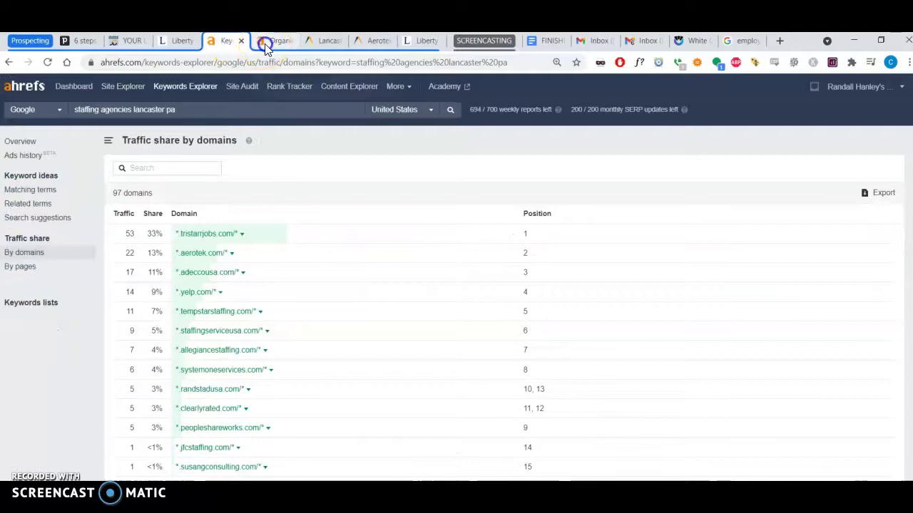
{"action": "left_click", "coordinate": [265, 42]}
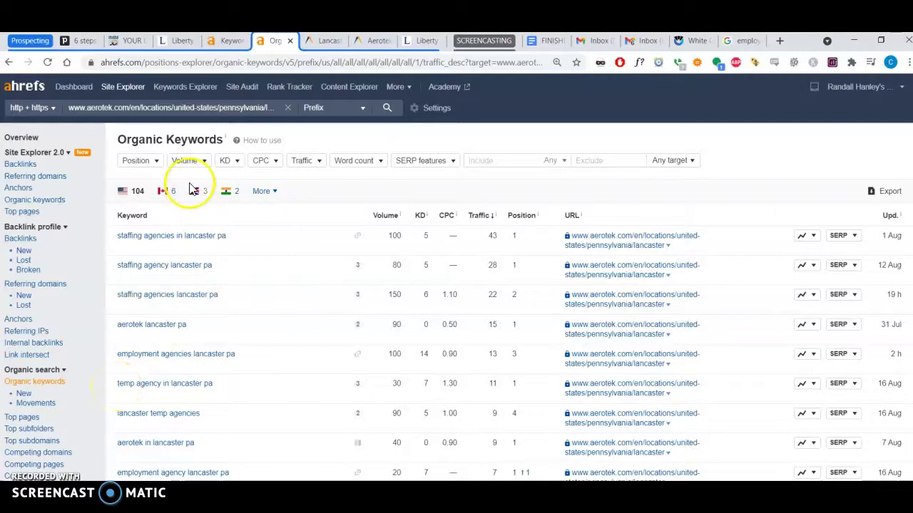
Revisit the header of the Liberty homepage and return to the beginning of the Google results for "employment agencies lancaster"
{"action": "left_click", "coordinate": [178, 40]}
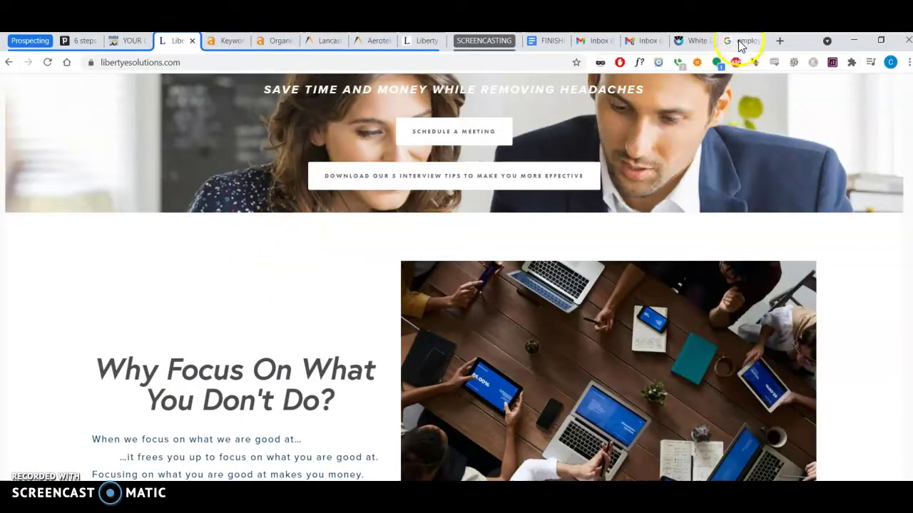
{"action": "scroll", "coordinate": [700, 157], "scroll_direction": "up", "scroll_amount": 3}
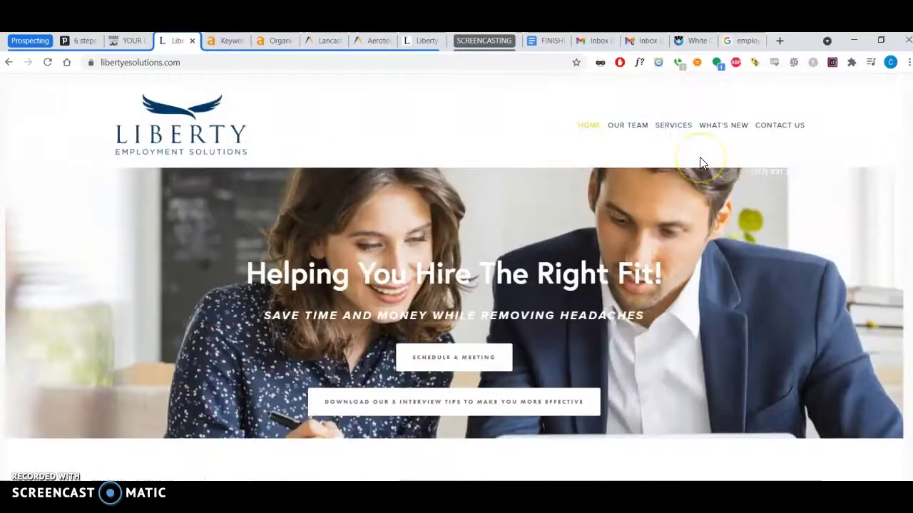
{"action": "left_click", "coordinate": [738, 40]}
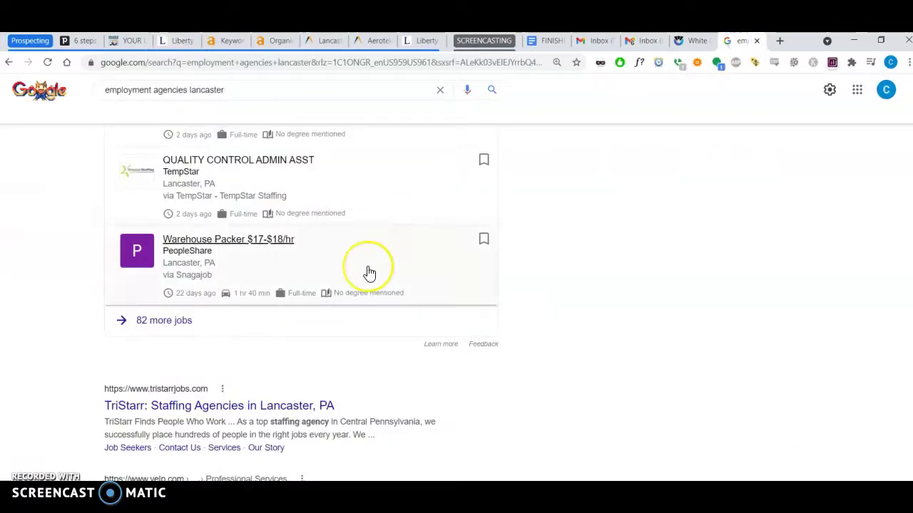
{"action": "scroll", "coordinate": [368, 273], "scroll_direction": "up", "scroll_amount": 3}
{"action": "scroll", "coordinate": [367, 273], "scroll_direction": "up", "scroll_amount": 10}
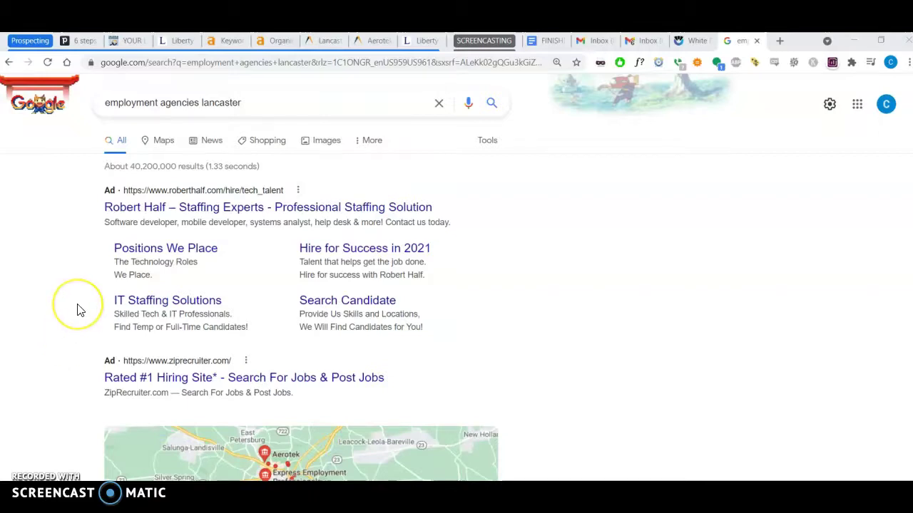
Examine the paid ads and the local map listings in the Google results for "employment agencies lancaster"
{"action": "scroll", "coordinate": [78, 309], "scroll_direction": "down", "scroll_amount": 2}
{"action": "scroll", "coordinate": [77, 309], "scroll_direction": "up", "scroll_amount": 1}
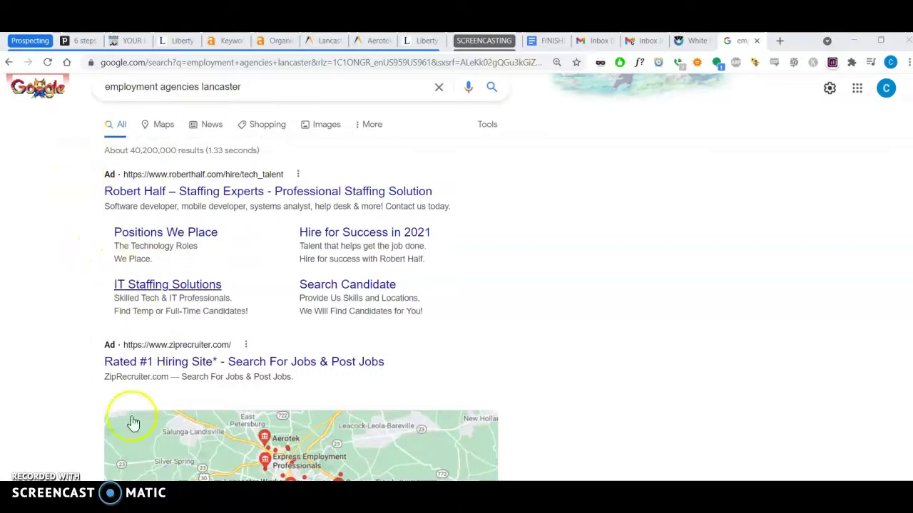
{"action": "scroll", "coordinate": [61, 357], "scroll_direction": "down", "scroll_amount": 3}
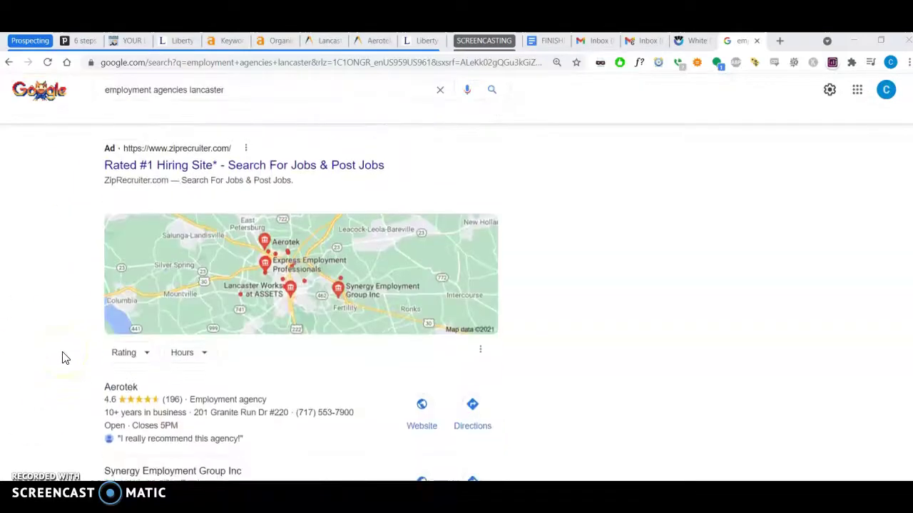
{"action": "scroll", "coordinate": [63, 358], "scroll_direction": "down", "scroll_amount": 1}
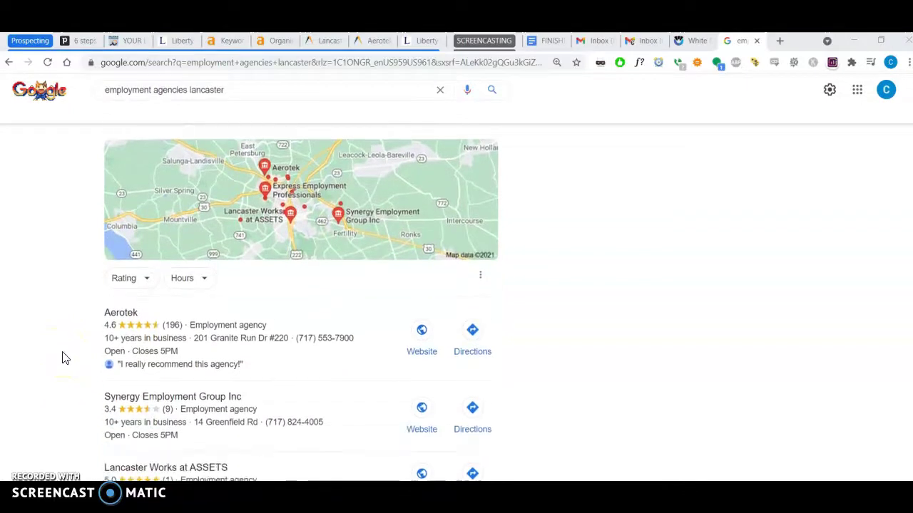
{"action": "scroll", "coordinate": [62, 358], "scroll_direction": "up", "scroll_amount": 3}
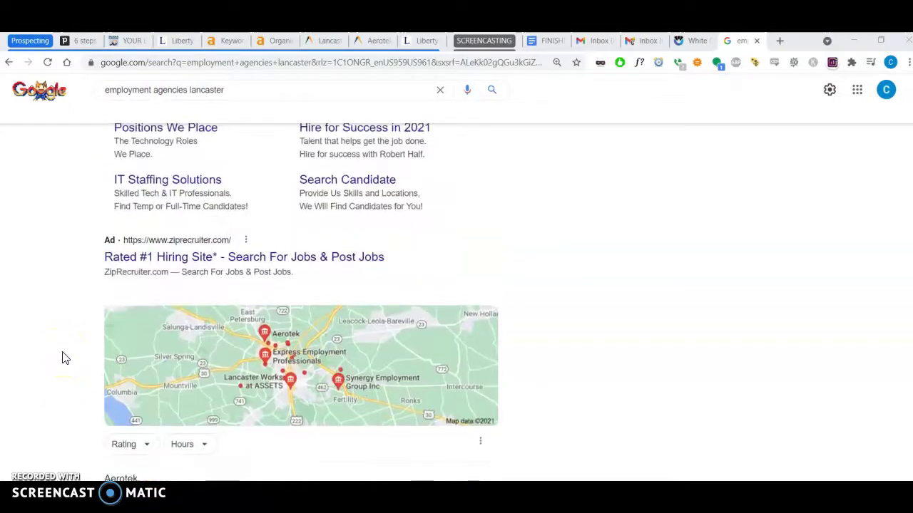
{"action": "scroll", "coordinate": [63, 358], "scroll_direction": "down", "scroll_amount": 1}
{"action": "scroll", "coordinate": [65, 349], "scroll_direction": "up", "scroll_amount": 3}
{"action": "left_click", "coordinate": [66, 346]}
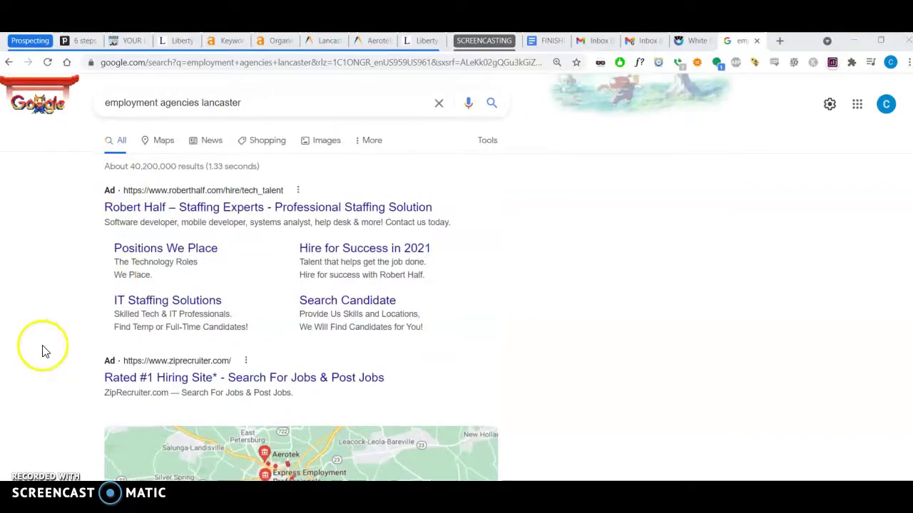
{"action": "scroll", "coordinate": [42, 351], "scroll_direction": "down", "scroll_amount": 3}
{"action": "scroll", "coordinate": [41, 350], "scroll_direction": "down", "scroll_amount": 2}
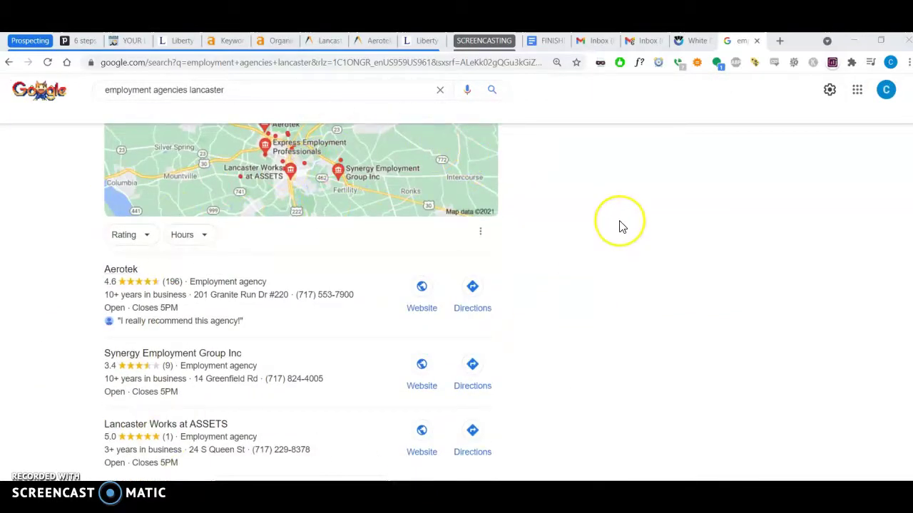
Zoom out the Google results page and compare the ratings and reviews of the three agencies listed under the map
{"action": "key", "text": "ctrl+minus"}
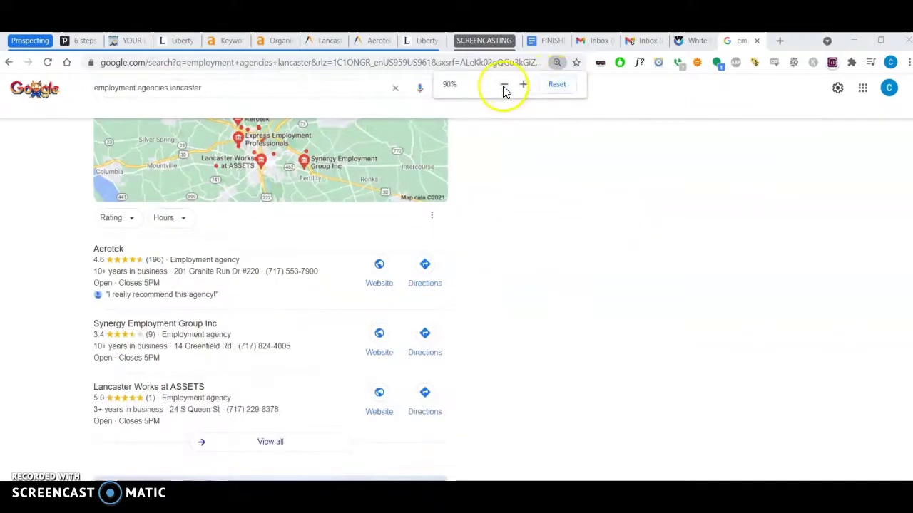
{"action": "left_click", "coordinate": [504, 86]}
{"action": "scroll", "coordinate": [410, 197], "scroll_direction": "up", "scroll_amount": 1}
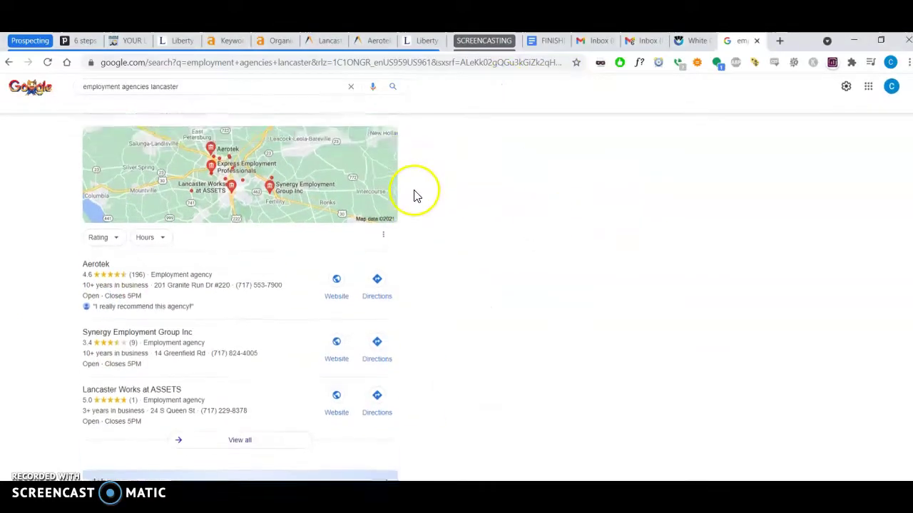
{"action": "scroll", "coordinate": [417, 196], "scroll_direction": "up", "scroll_amount": 1}
{"action": "scroll", "coordinate": [266, 159], "scroll_direction": "down", "scroll_amount": 1}
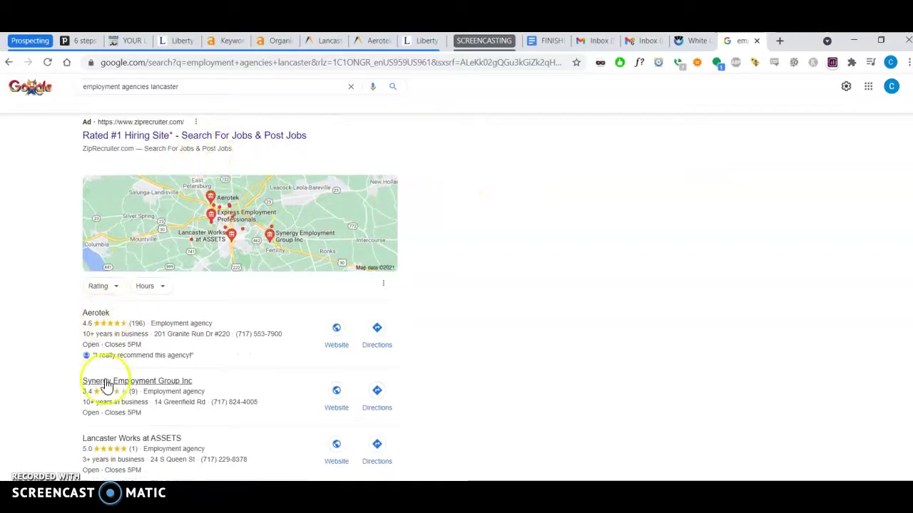
{"action": "scroll", "coordinate": [463, 321], "scroll_direction": "down", "scroll_amount": 1}
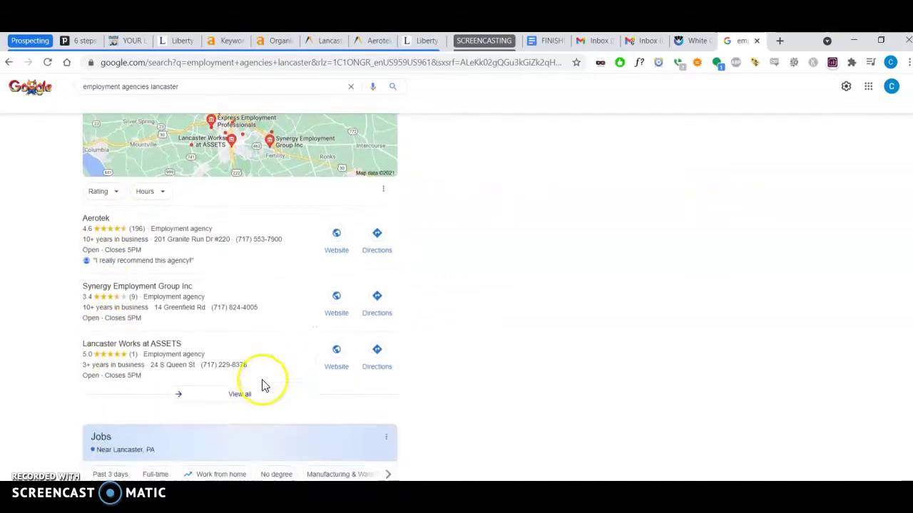
Open the full list of local employment agencies, browse the businesses, and return to the main search results
{"action": "left_click", "coordinate": [239, 400]}
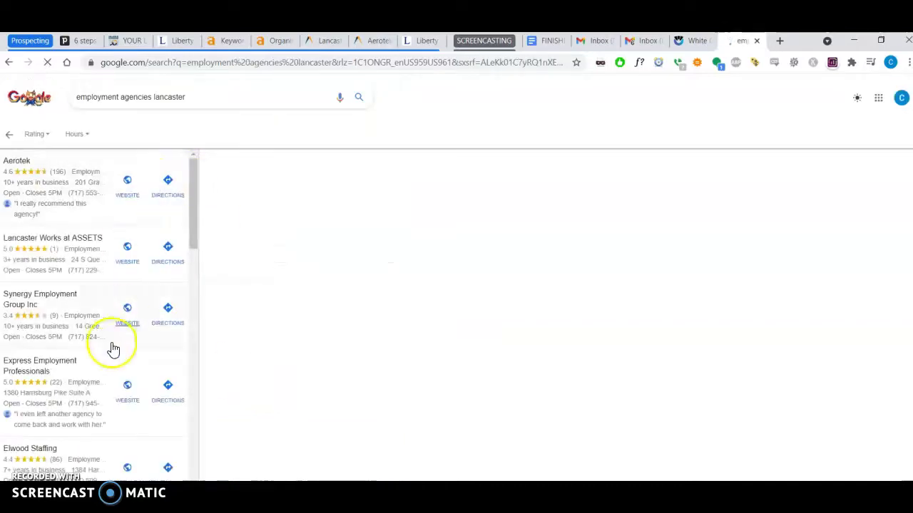
{"action": "scroll", "coordinate": [110, 359], "scroll_direction": "down", "scroll_amount": 7}
{"action": "scroll", "coordinate": [107, 361], "scroll_direction": "up", "scroll_amount": 3}
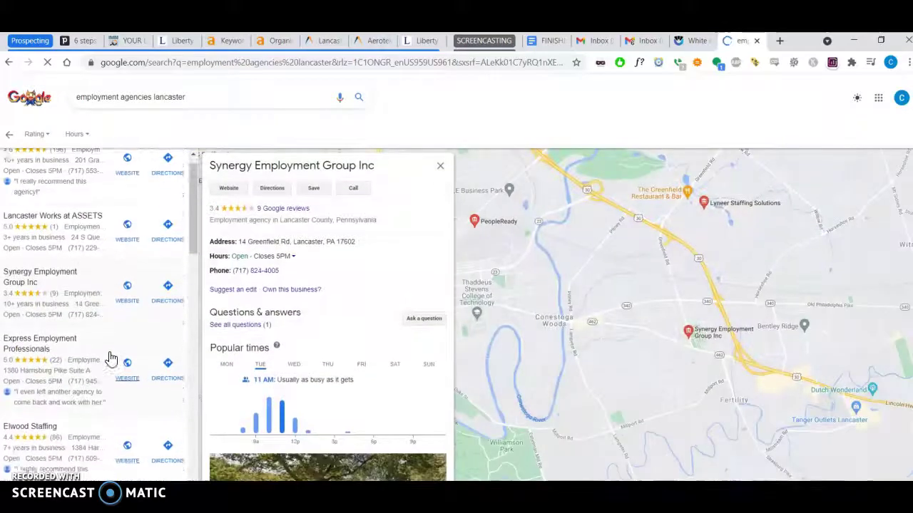
{"action": "left_click", "coordinate": [27, 109]}
{"action": "left_click", "coordinate": [9, 135]}
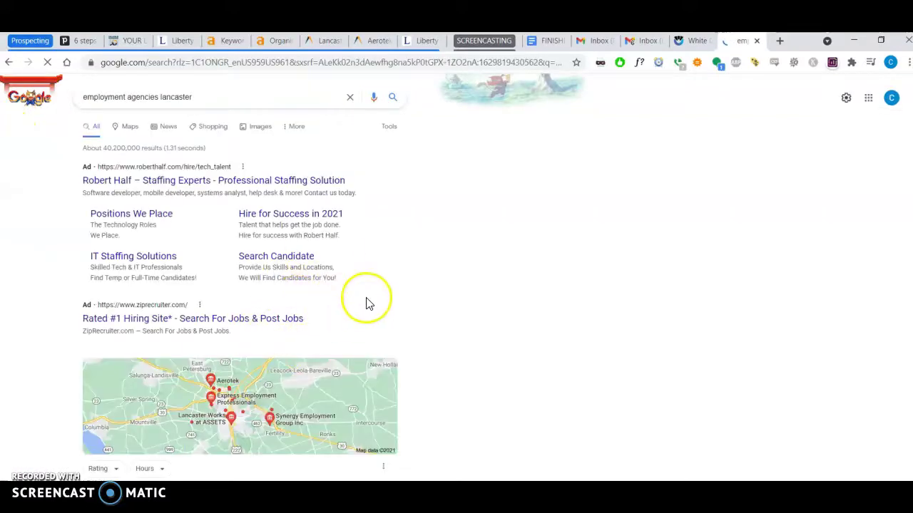
Review the map and the Aerotek, Synergy Employment Group and Lancaster Works listings on the reloaded results page
{"action": "scroll", "coordinate": [366, 301], "scroll_direction": "down", "scroll_amount": 4}
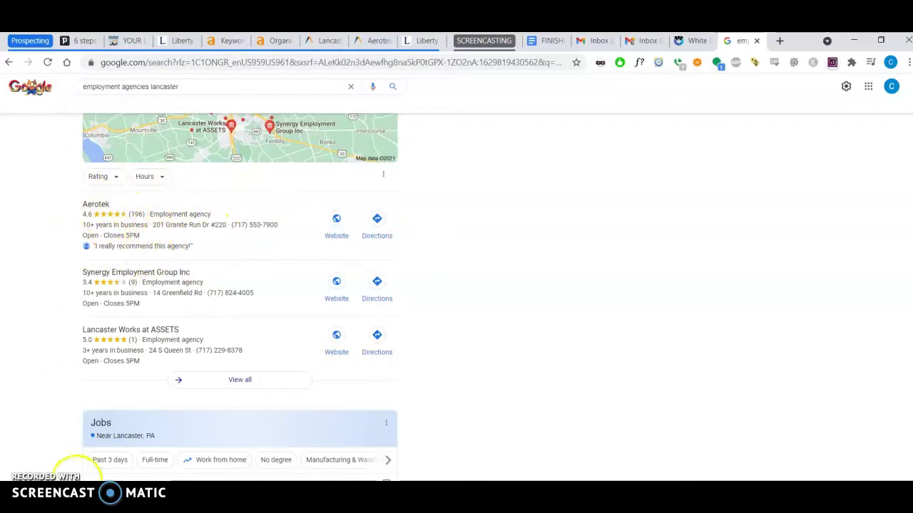
{"action": "scroll", "coordinate": [577, 264], "scroll_direction": "up", "scroll_amount": 1}
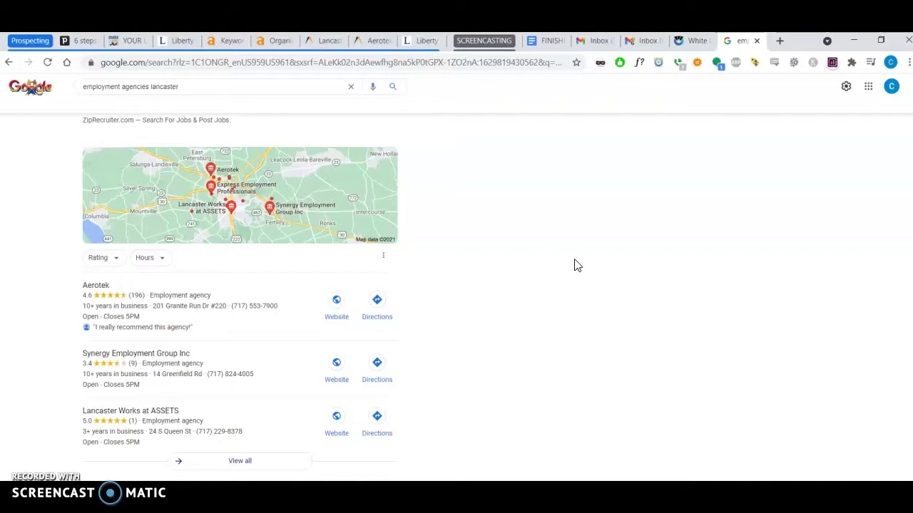
{"action": "left_click", "coordinate": [560, 259]}
{"action": "left_click", "coordinate": [598, 266]}
{"action": "left_click", "coordinate": [674, 311]}
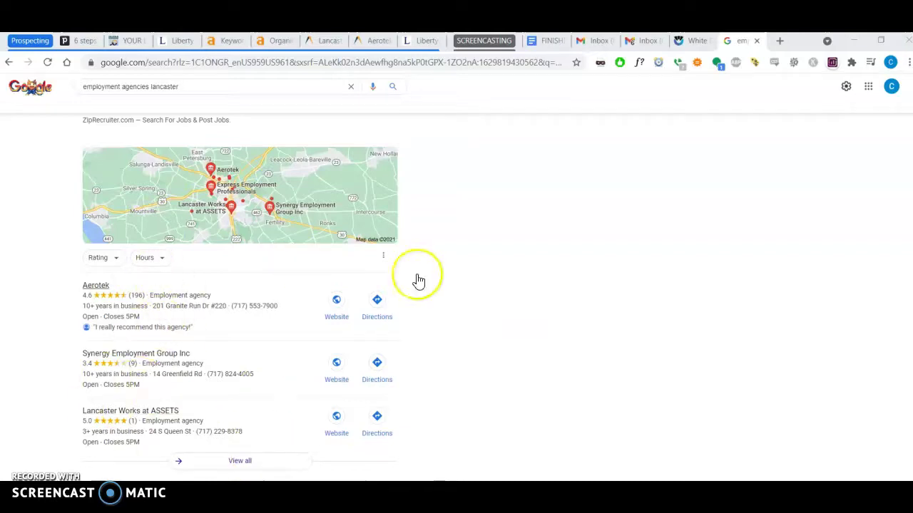
Examine the organic Google results below the jobs section, from TriStarr and Yelp through Adecco, Aerotek and the other staffing agencies
{"action": "scroll", "coordinate": [419, 280], "scroll_direction": "down", "scroll_amount": 10}
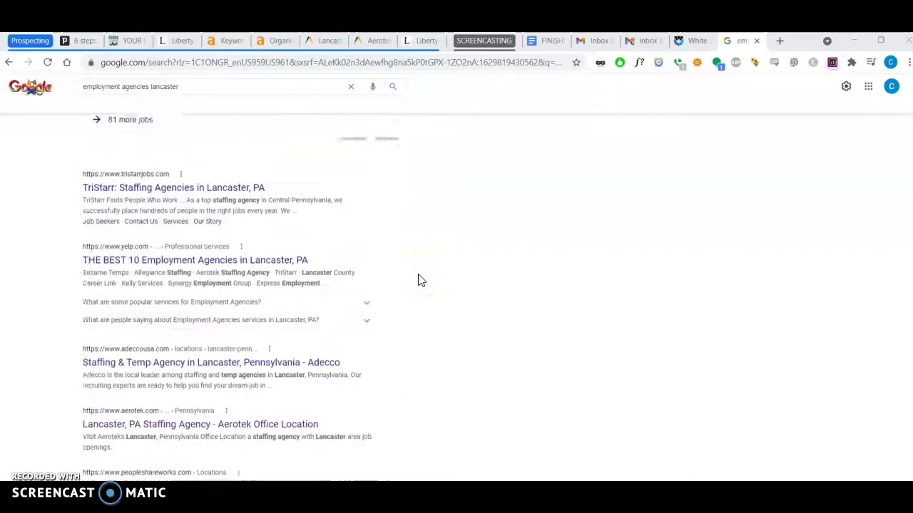
{"action": "scroll", "coordinate": [423, 250], "scroll_direction": "up", "scroll_amount": 1}
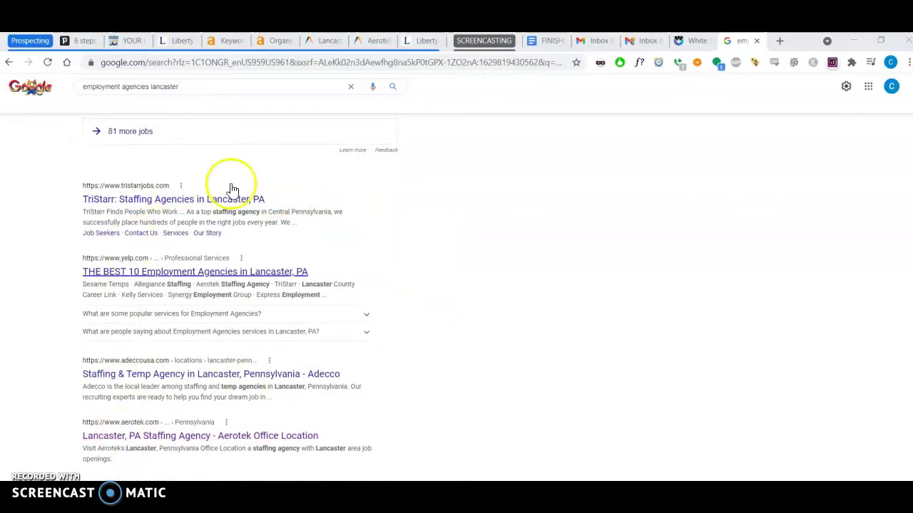
{"action": "scroll", "coordinate": [517, 230], "scroll_direction": "down", "scroll_amount": 3}
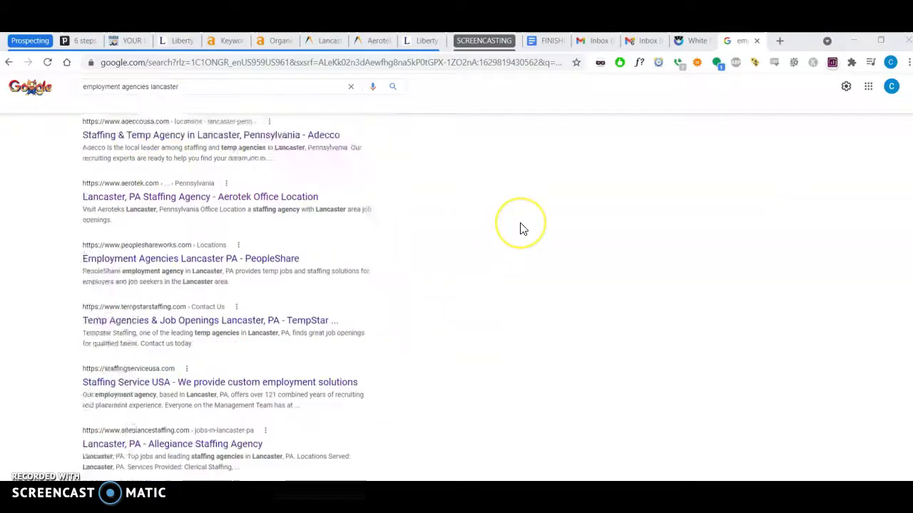
{"action": "scroll", "coordinate": [520, 228], "scroll_direction": "down", "scroll_amount": 2}
{"action": "scroll", "coordinate": [520, 228], "scroll_direction": "up", "scroll_amount": 3}
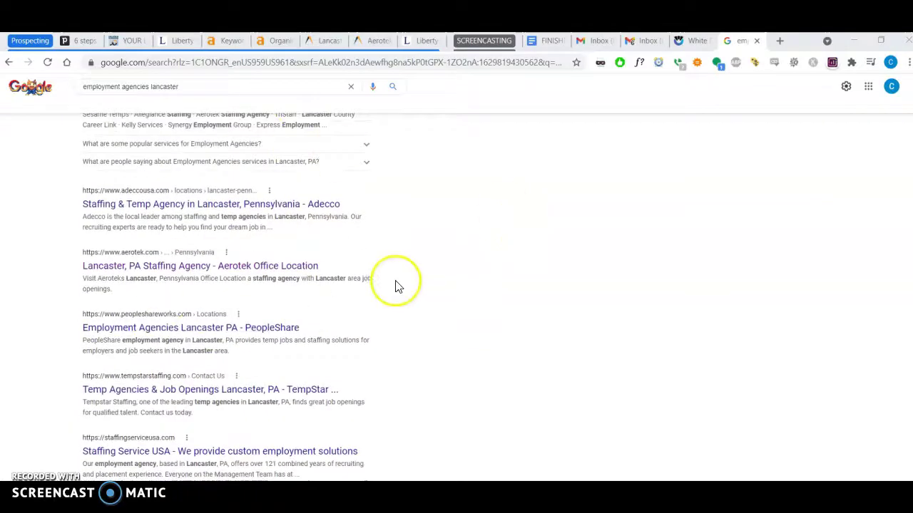
{"action": "scroll", "coordinate": [400, 289], "scroll_direction": "up", "scroll_amount": 2}
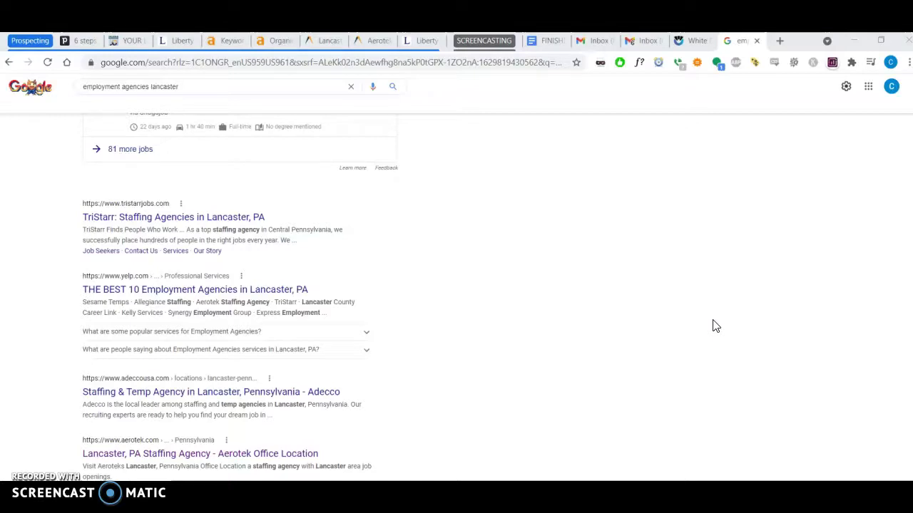
Return to "employment solutions lancaster" in Ahrefs Keywords Explorer and open the Liberty website from its traffic share by domains report
{"action": "left_click", "coordinate": [223, 47]}
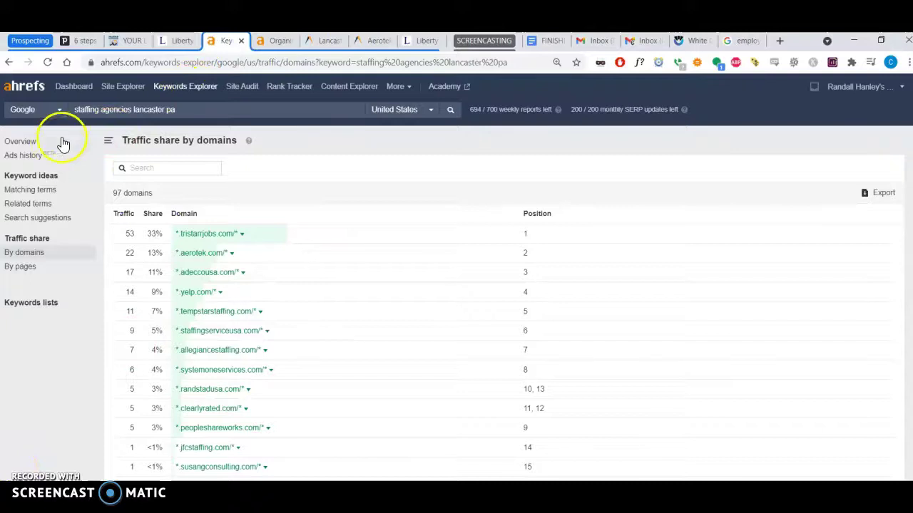
{"action": "left_click", "coordinate": [9, 62]}
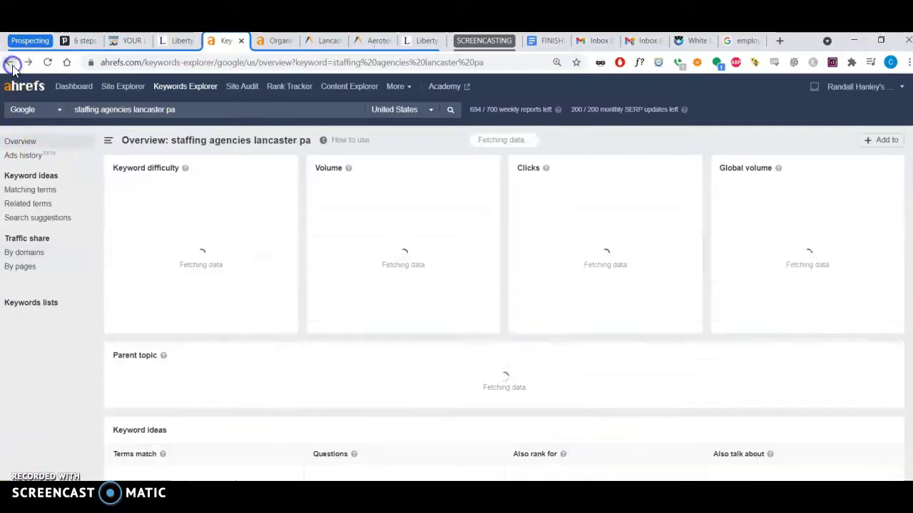
{"action": "left_click", "coordinate": [8, 62]}
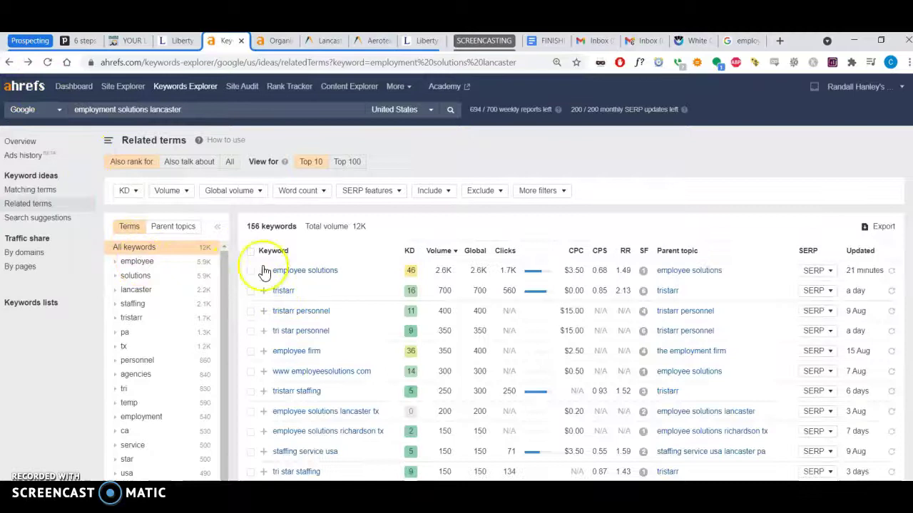
{"action": "left_click", "coordinate": [23, 253]}
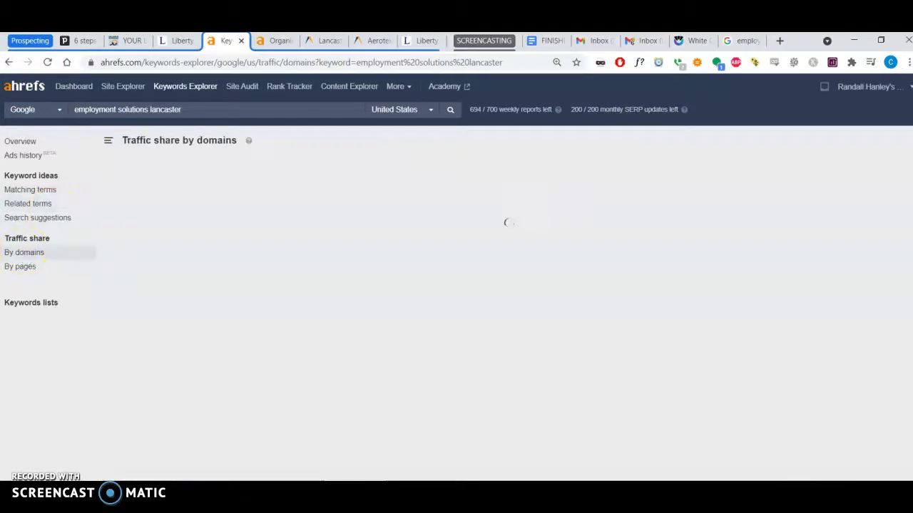
{"action": "left_click", "coordinate": [218, 255]}
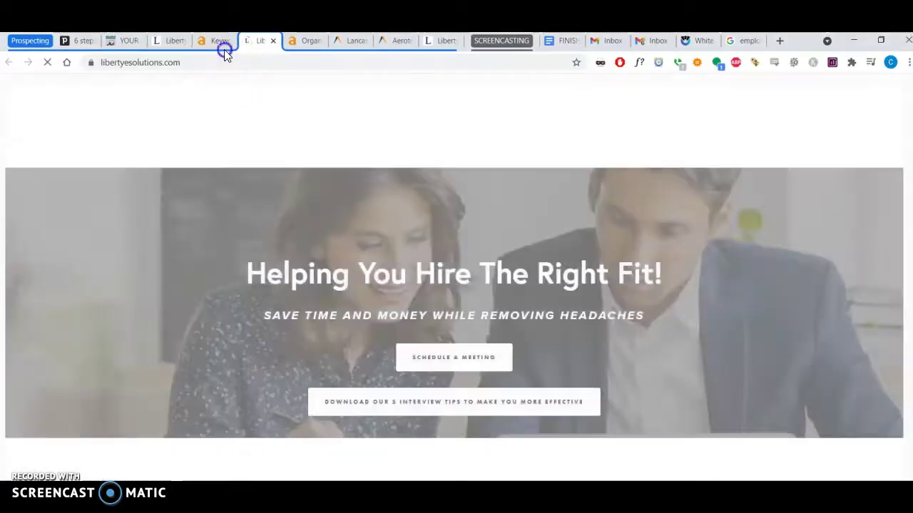
Open the Site Explorer overview for libertyesolutions.com from the Ahrefs traffic share by domains report
{"action": "left_click", "coordinate": [224, 49]}
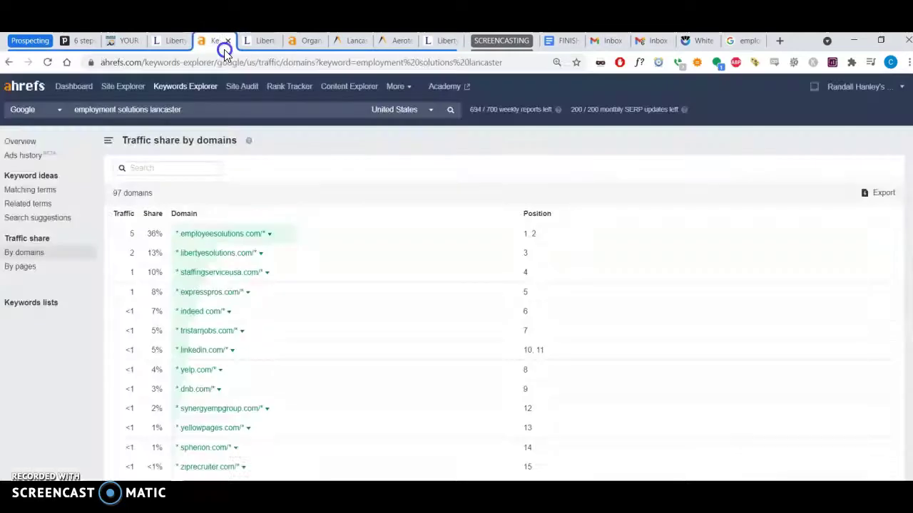
{"action": "left_click", "coordinate": [261, 254]}
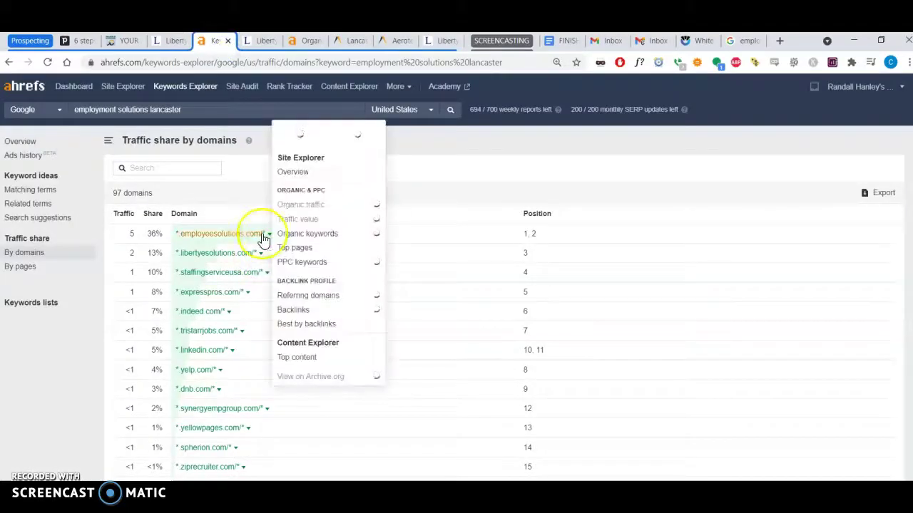
{"action": "left_click", "coordinate": [292, 176]}
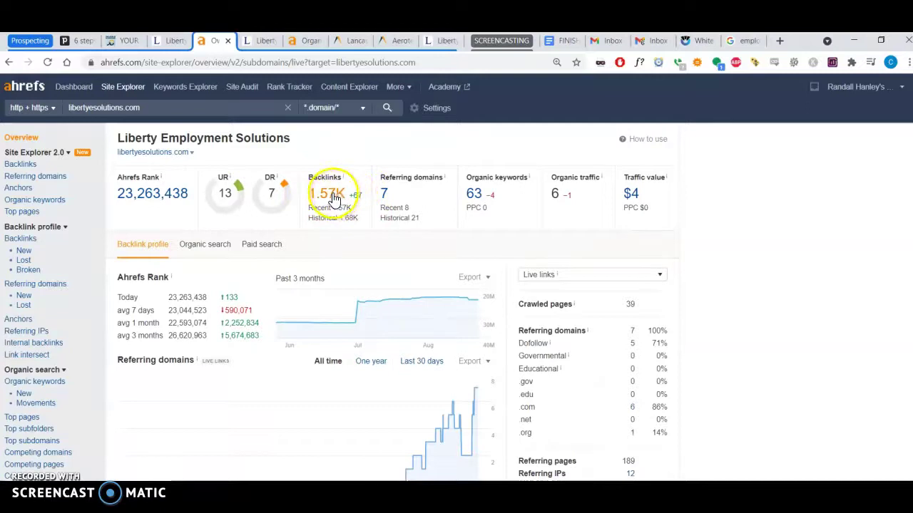
Open the backlinks report for libertyesolutions.com and browse the referring pages that link to the site
{"action": "left_click", "coordinate": [333, 197]}
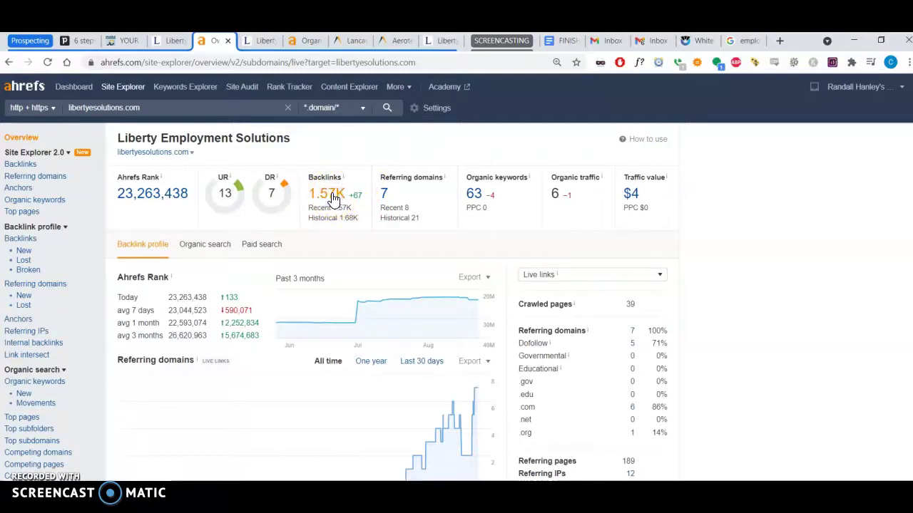
{"action": "left_click", "coordinate": [319, 193]}
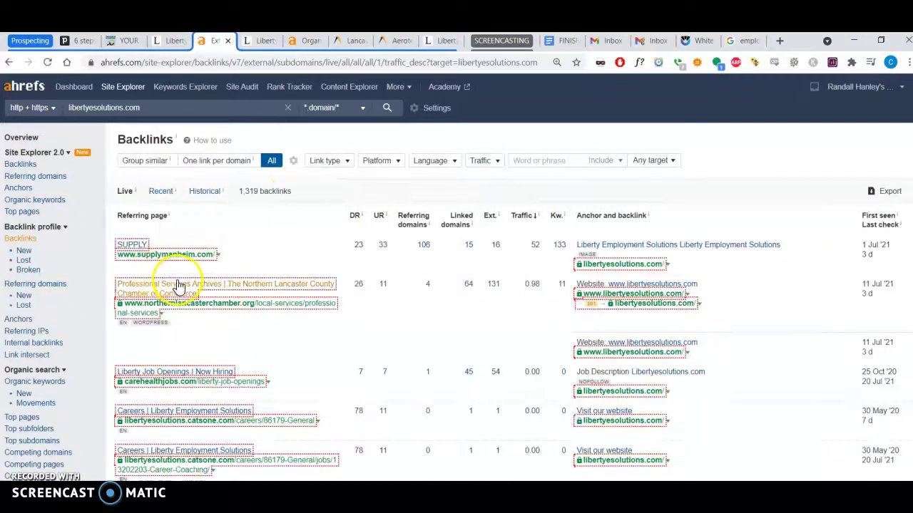
{"action": "scroll", "coordinate": [178, 285], "scroll_direction": "down", "scroll_amount": 5}
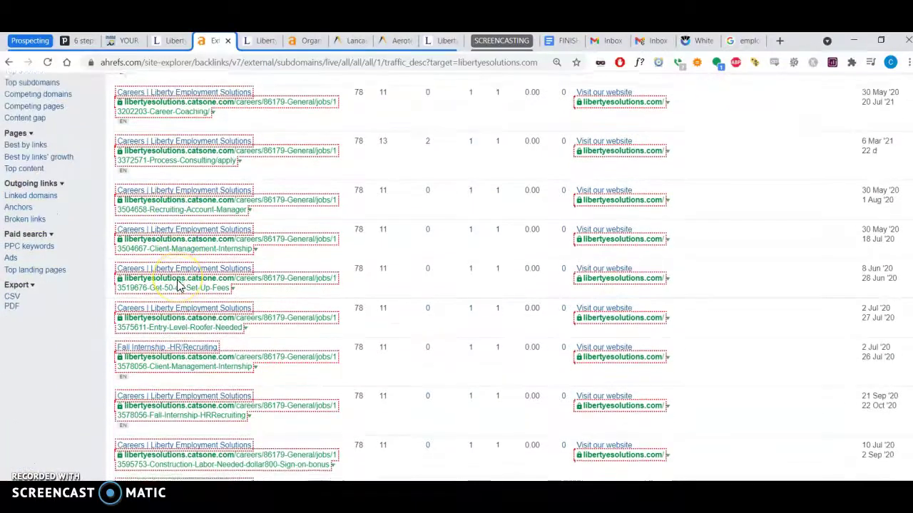
{"action": "scroll", "coordinate": [178, 285], "scroll_direction": "down", "scroll_amount": 5}
{"action": "scroll", "coordinate": [178, 286], "scroll_direction": "up", "scroll_amount": 6}
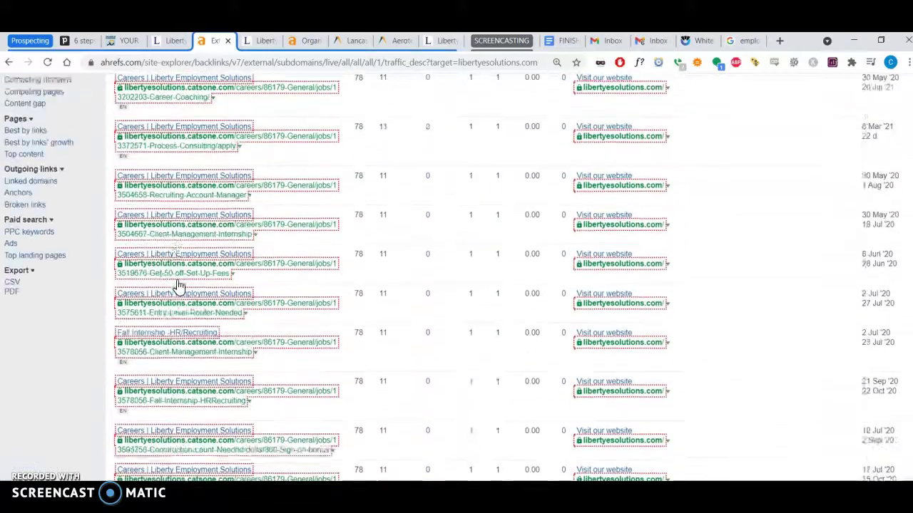
{"action": "scroll", "coordinate": [179, 285], "scroll_direction": "up", "scroll_amount": 5}
Open the Ahrefs overview of Aerotek's Lancaster page, browse its backlinks report, and return to the overview
{"action": "left_click", "coordinate": [303, 41]}
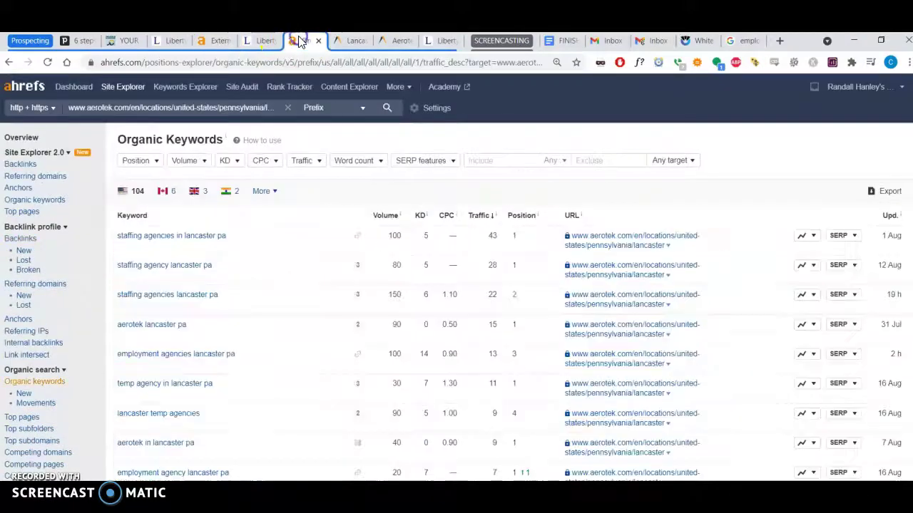
{"action": "left_click", "coordinate": [33, 139]}
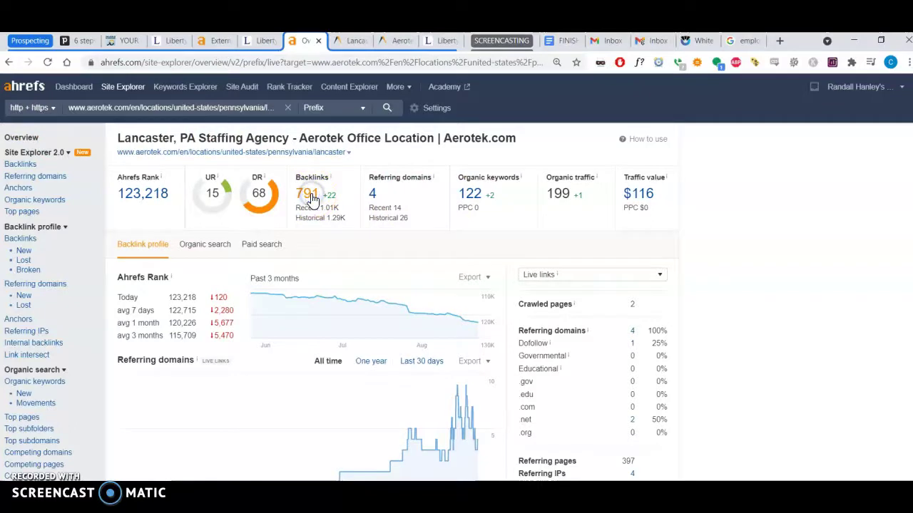
{"action": "scroll", "coordinate": [497, 407], "scroll_direction": "down", "scroll_amount": 4}
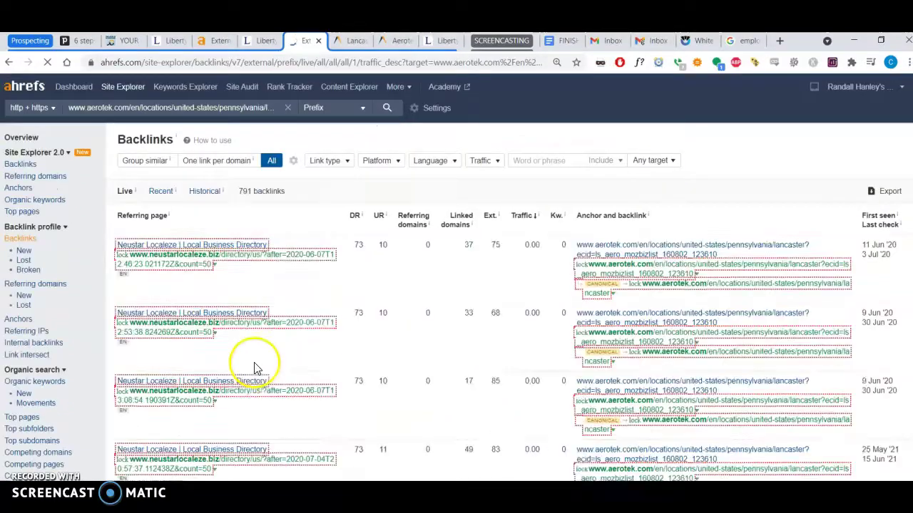
{"action": "scroll", "coordinate": [244, 366], "scroll_direction": "down", "scroll_amount": 1}
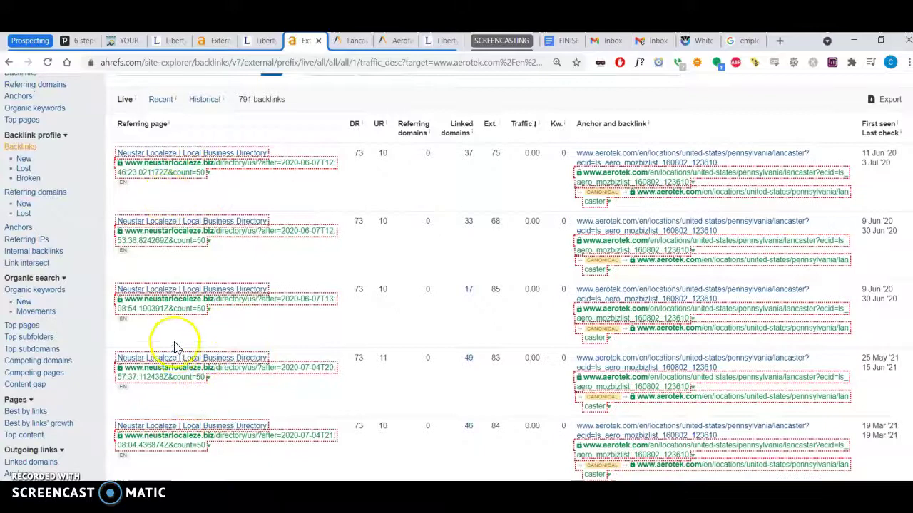
{"action": "scroll", "coordinate": [330, 274], "scroll_direction": "up", "scroll_amount": 1}
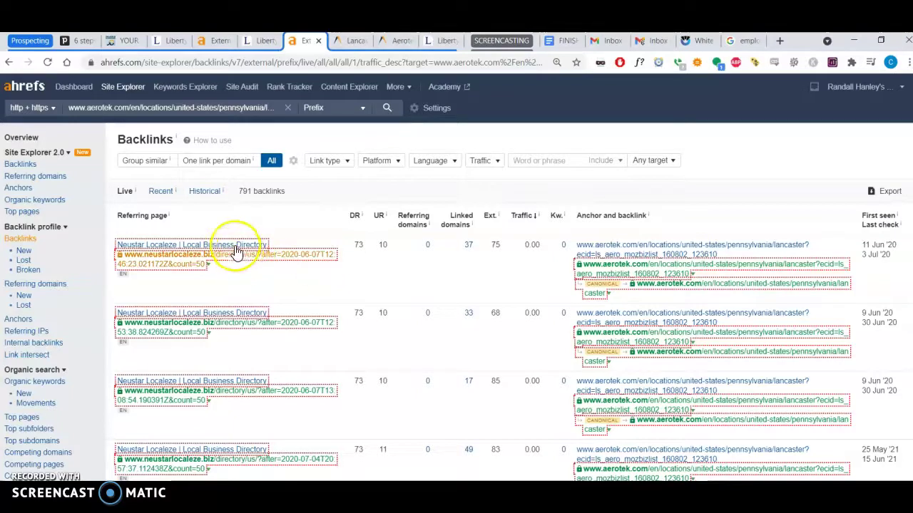
{"action": "scroll", "coordinate": [218, 326], "scroll_direction": "down", "scroll_amount": 1}
{"action": "scroll", "coordinate": [183, 261], "scroll_direction": "down", "scroll_amount": 5}
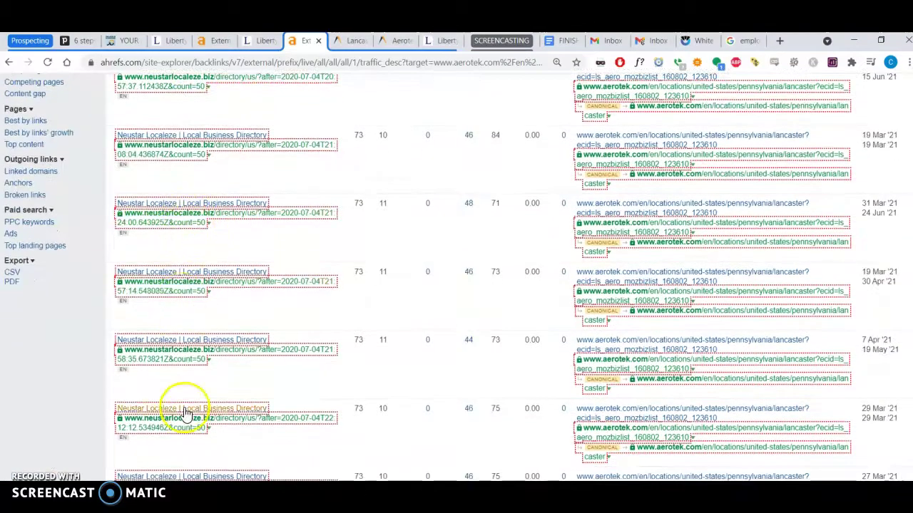
{"action": "scroll", "coordinate": [183, 415], "scroll_direction": "up", "scroll_amount": 5}
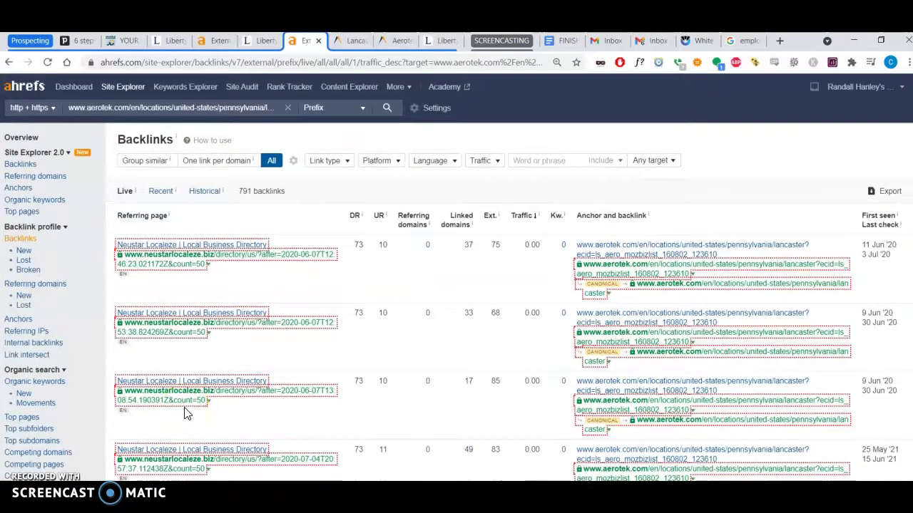
{"action": "left_click", "coordinate": [268, 136]}
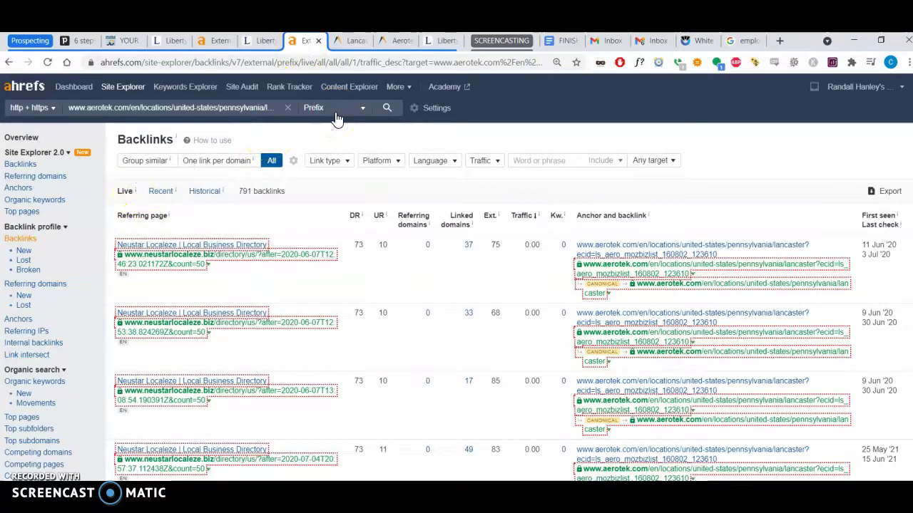
{"action": "left_click", "coordinate": [8, 62]}
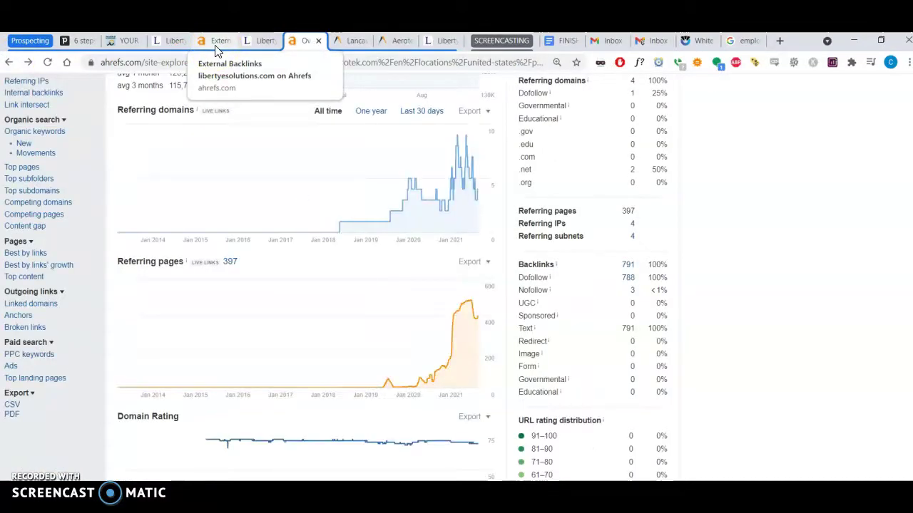
Return to the libertyesolutions.com overview in Ahrefs and examine its URL rating distribution
{"action": "left_click", "coordinate": [215, 43]}
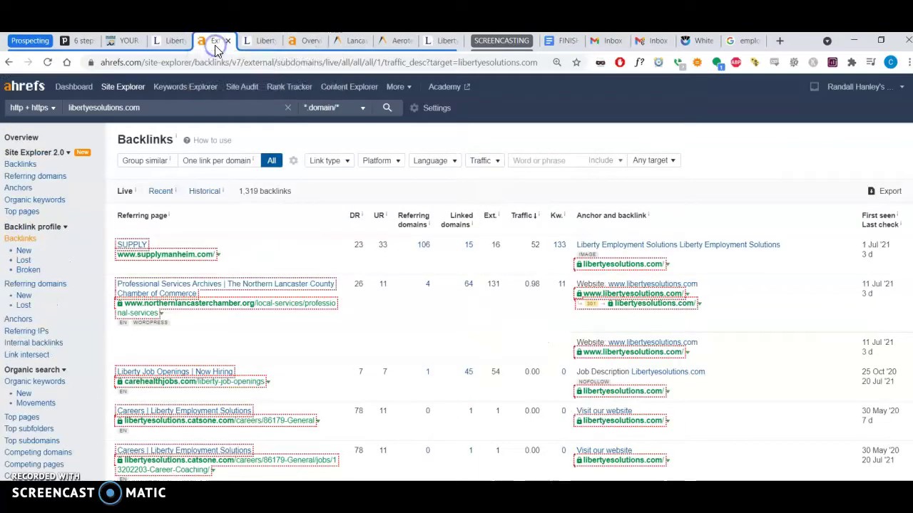
{"action": "left_click", "coordinate": [21, 139]}
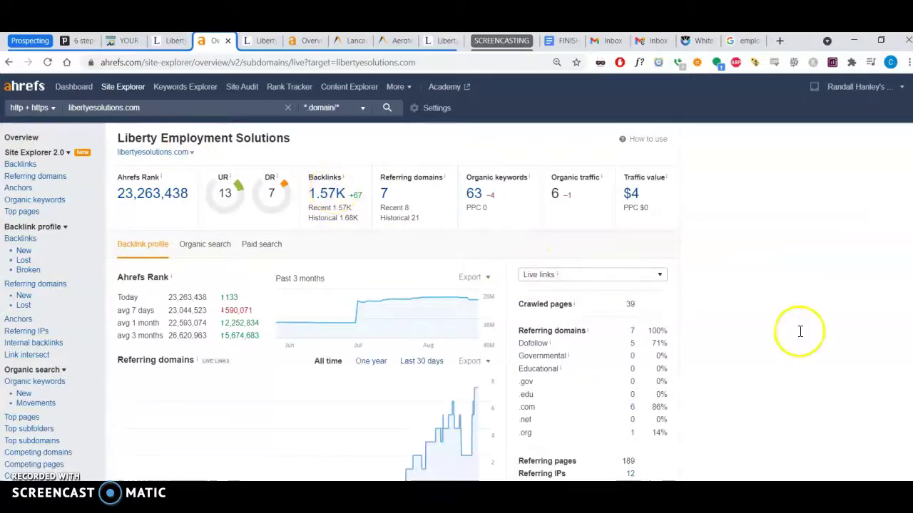
{"action": "scroll", "coordinate": [794, 343], "scroll_direction": "down", "scroll_amount": 6}
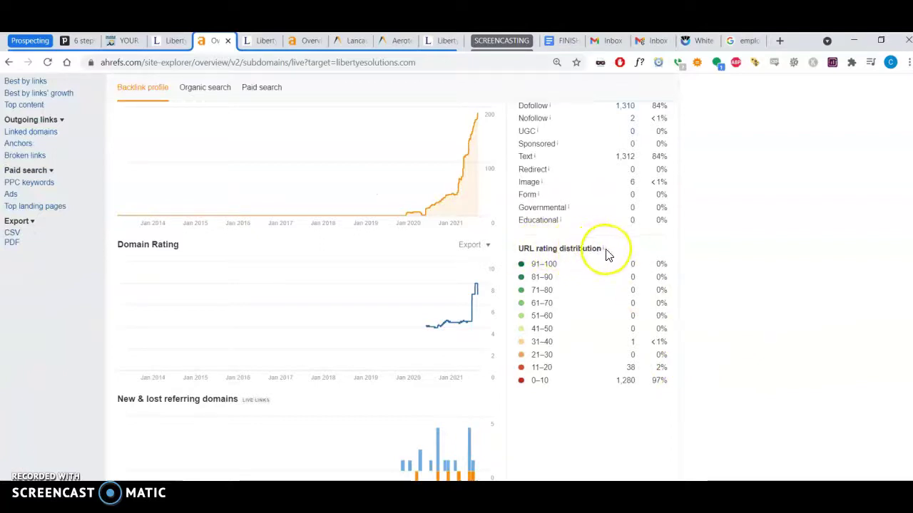
{"action": "mouse_move", "coordinate": [604, 255]}
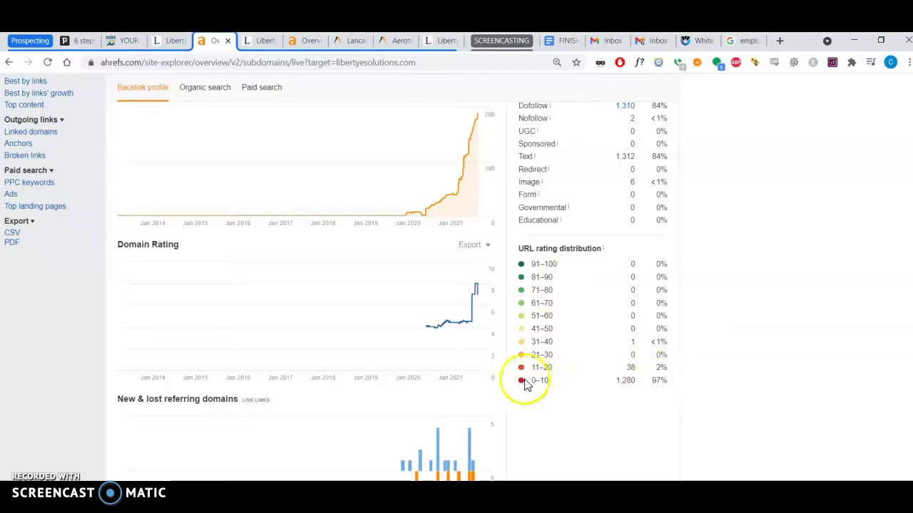
Examine the URL rating distribution of Aerotek's Lancaster page and return to the summary metrics of Liberty's overview
{"action": "left_click", "coordinate": [292, 43]}
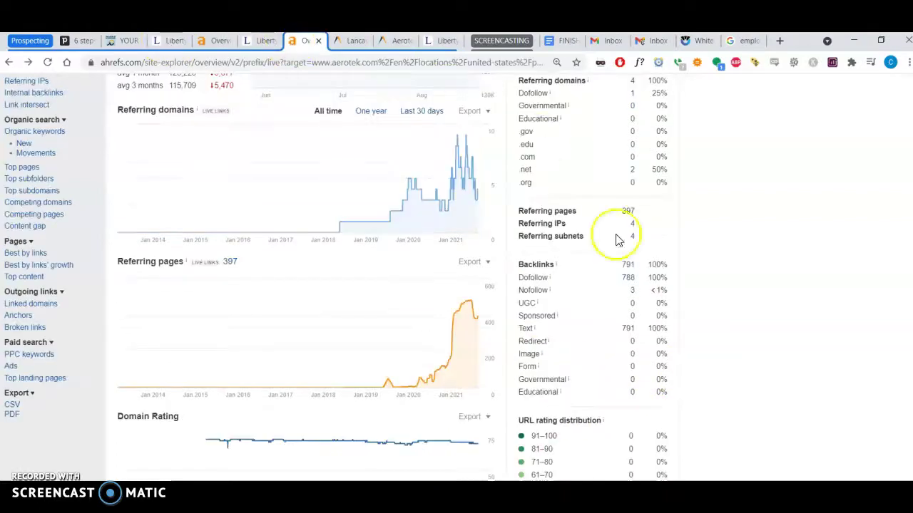
{"action": "scroll", "coordinate": [658, 321], "scroll_direction": "down", "scroll_amount": 3}
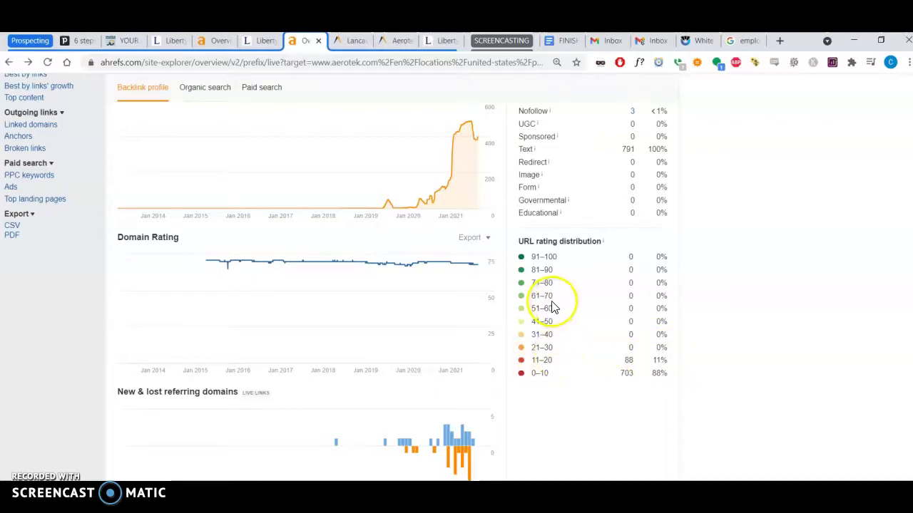
{"action": "left_click", "coordinate": [220, 45]}
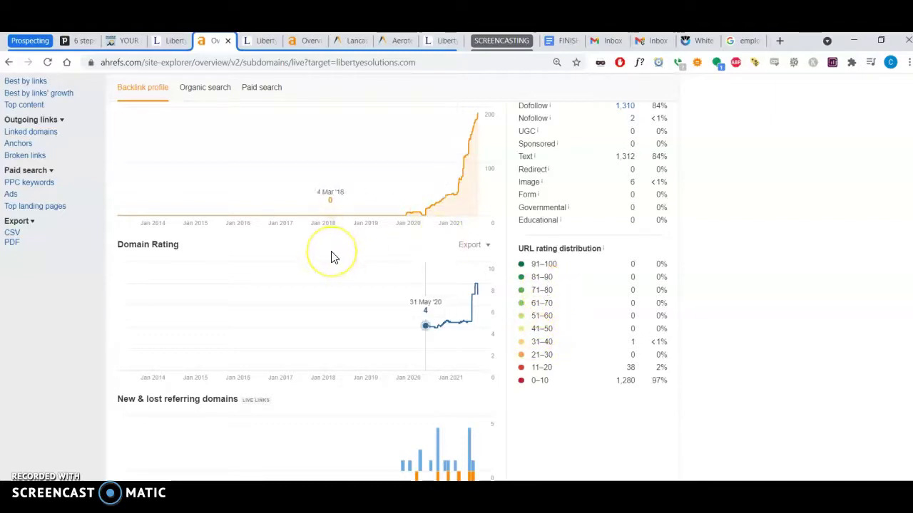
{"action": "scroll", "coordinate": [331, 256], "scroll_direction": "up", "scroll_amount": 5}
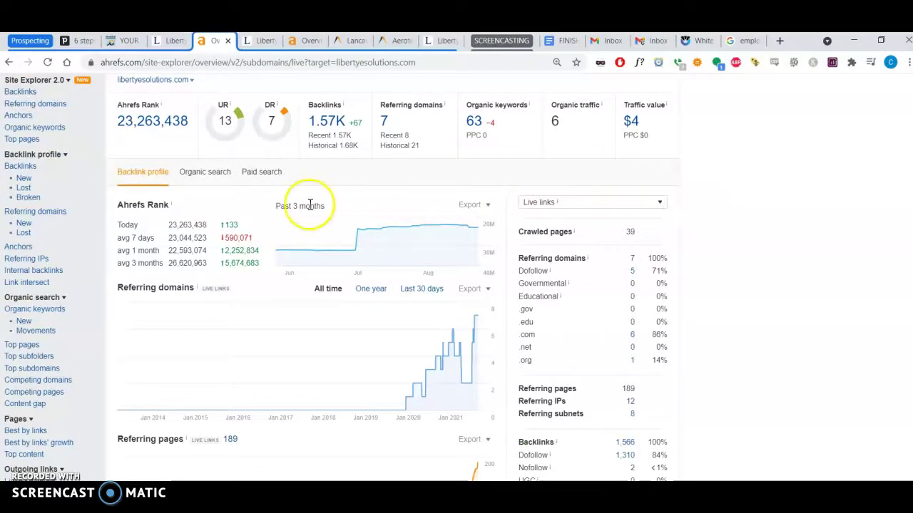
{"action": "scroll", "coordinate": [304, 207], "scroll_direction": "up", "scroll_amount": 2}
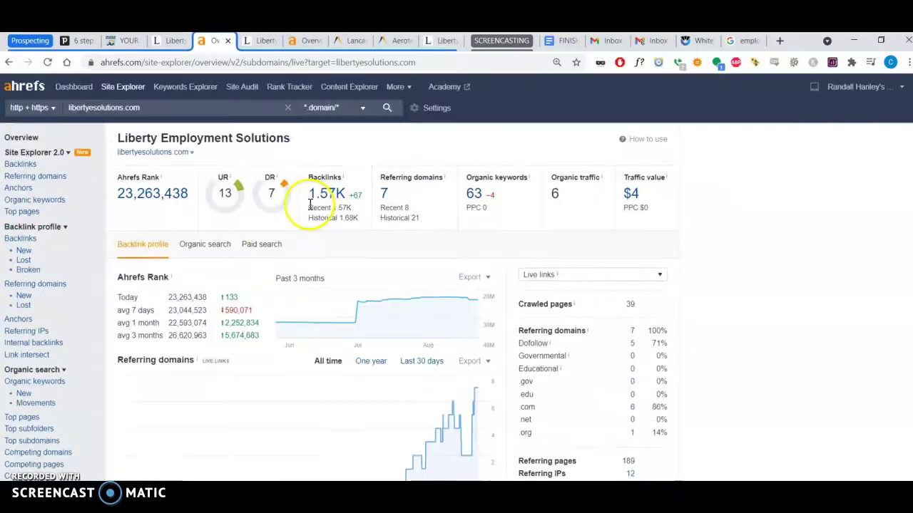
Review the Liberty Employment Solutions homepage from the hero banner through the services and testimonials, and return to its header
{"action": "left_click", "coordinate": [174, 40]}
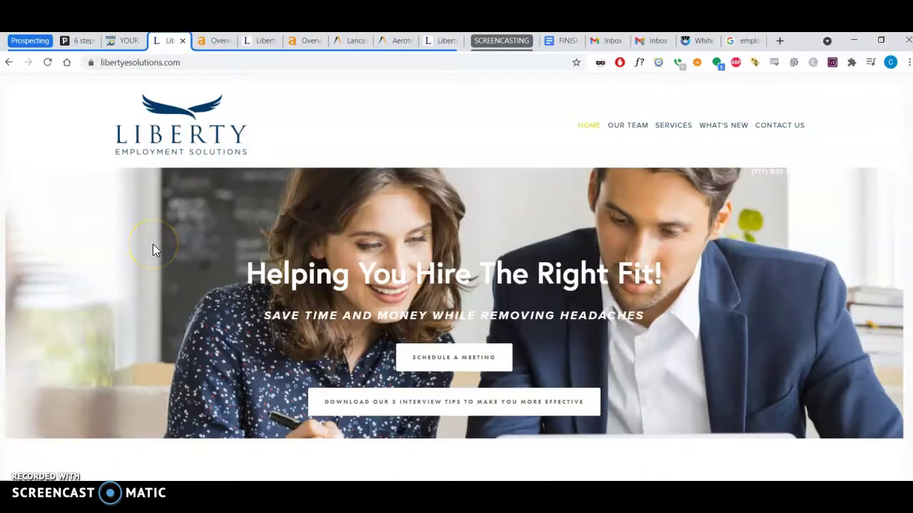
{"action": "scroll", "coordinate": [153, 245], "scroll_direction": "down", "scroll_amount": 10}
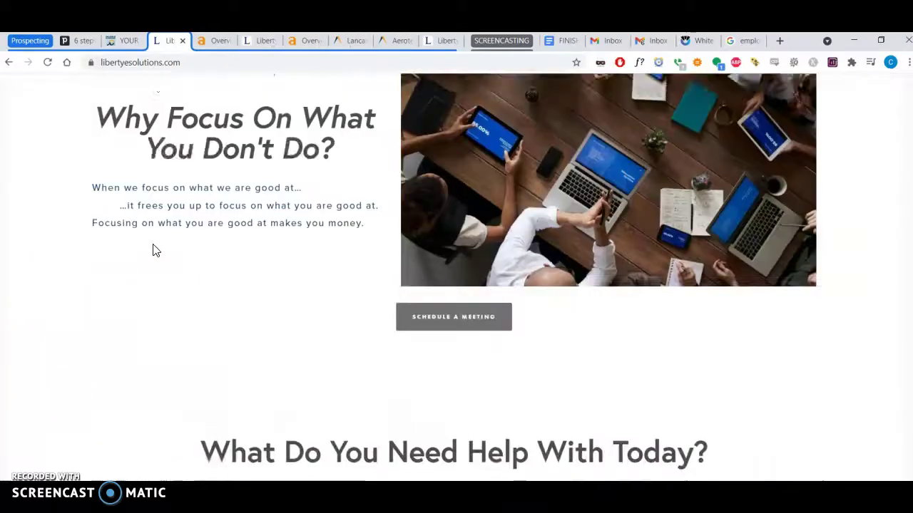
{"action": "scroll", "coordinate": [152, 250], "scroll_direction": "down", "scroll_amount": 2}
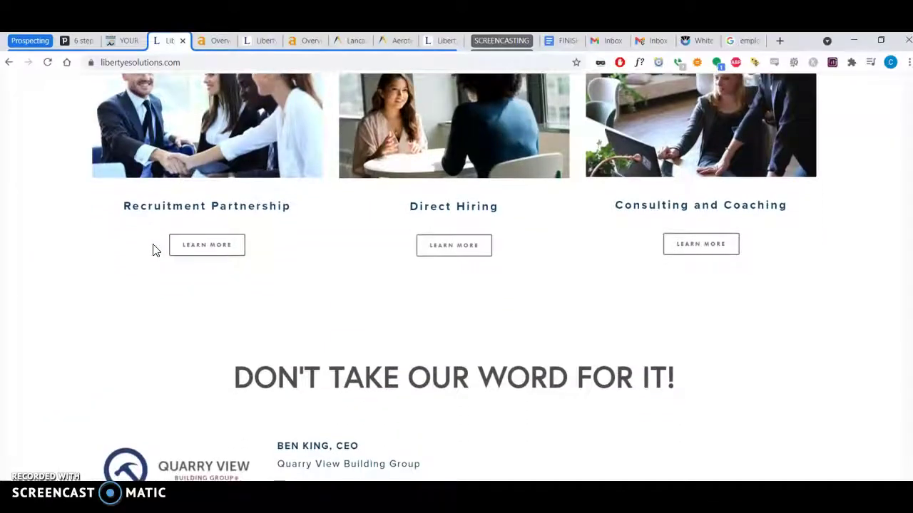
{"action": "scroll", "coordinate": [152, 249], "scroll_direction": "down", "scroll_amount": 6}
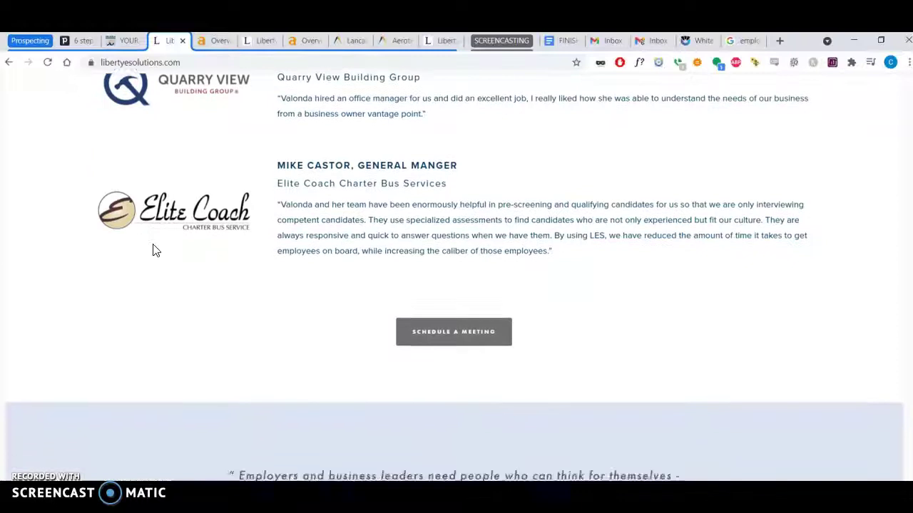
{"action": "scroll", "coordinate": [152, 249], "scroll_direction": "up", "scroll_amount": 9}
{"action": "scroll", "coordinate": [153, 250], "scroll_direction": "up", "scroll_amount": 7}
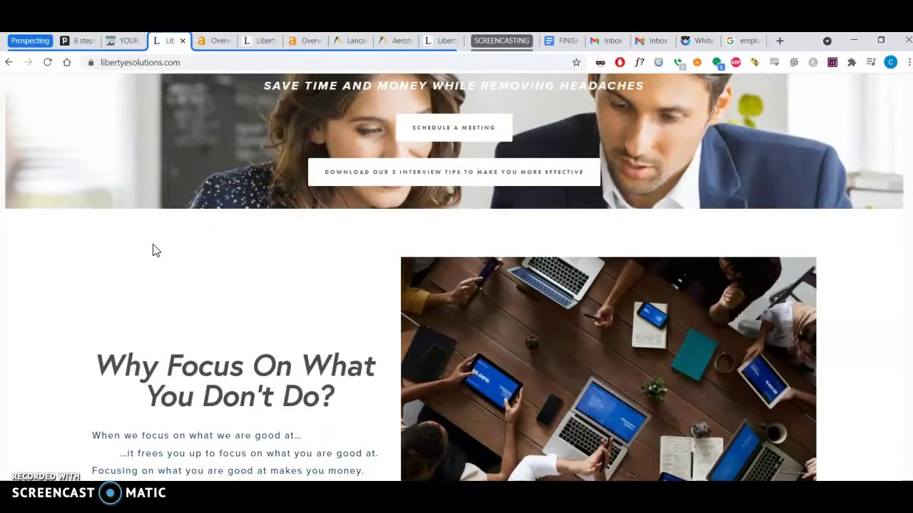
{"action": "scroll", "coordinate": [156, 250], "scroll_direction": "up", "scroll_amount": 4}
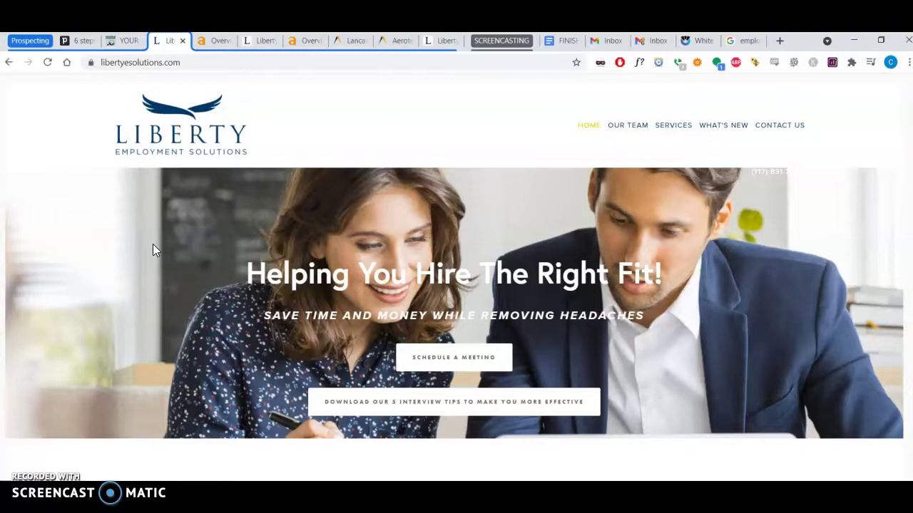
Show the Free Site Audit form on the yourlocalseopros.com homepage, focus its email field, and return to the page's header banner
{"action": "left_click", "coordinate": [105, 44]}
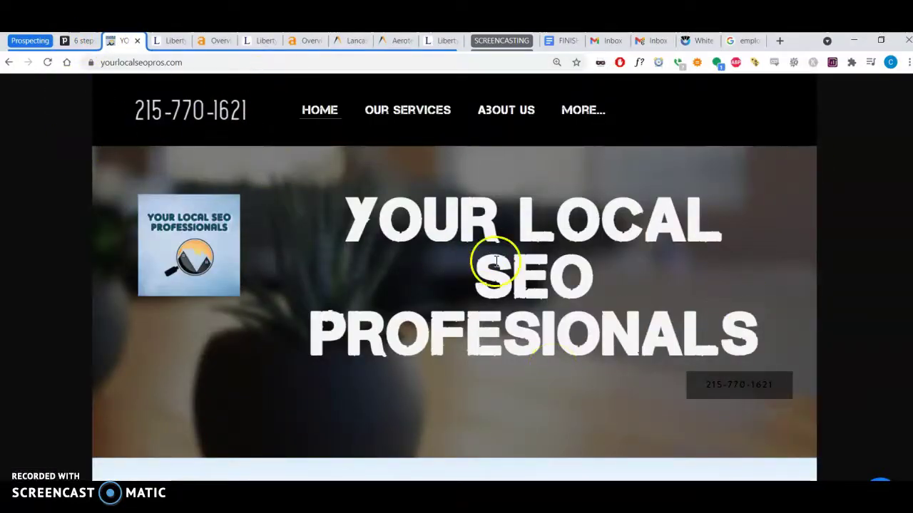
{"action": "scroll", "coordinate": [499, 260], "scroll_direction": "down", "scroll_amount": 2}
{"action": "scroll", "coordinate": [499, 261], "scroll_direction": "down", "scroll_amount": 5}
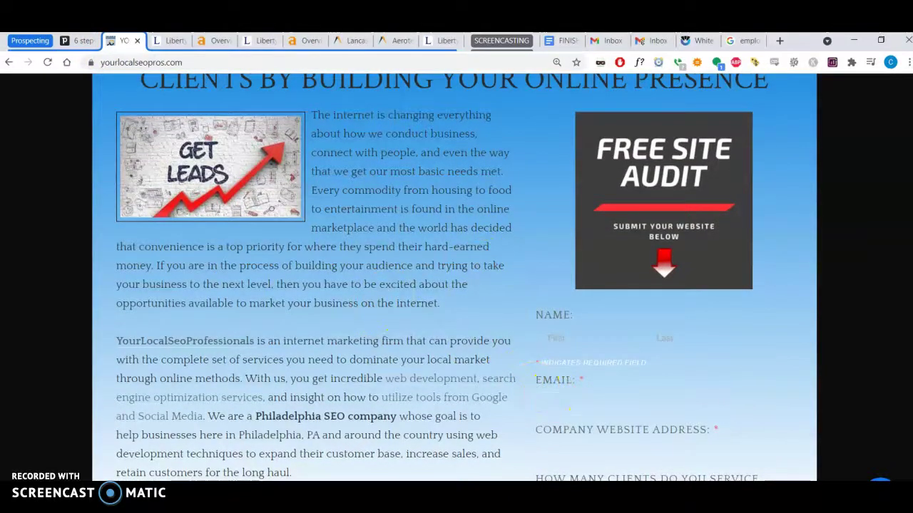
{"action": "left_click", "coordinate": [561, 405]}
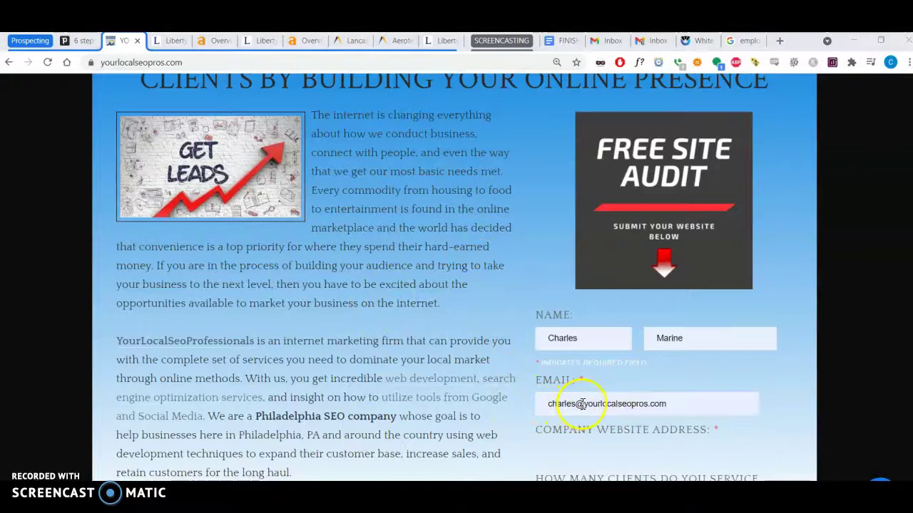
{"action": "triple_click", "coordinate": [581, 403]}
{"action": "left_click", "coordinate": [453, 352]}
{"action": "scroll", "coordinate": [452, 352], "scroll_direction": "up", "scroll_amount": 6}
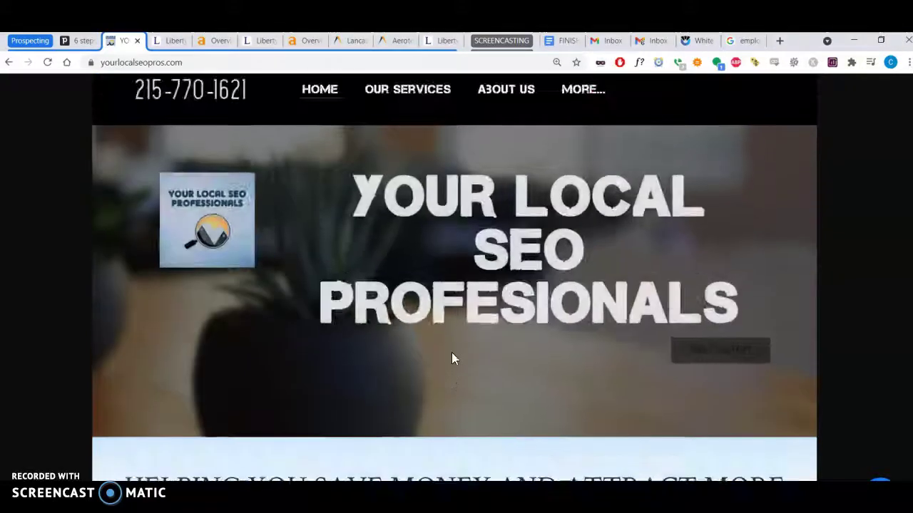
{"action": "left_click", "coordinate": [160, 377]}
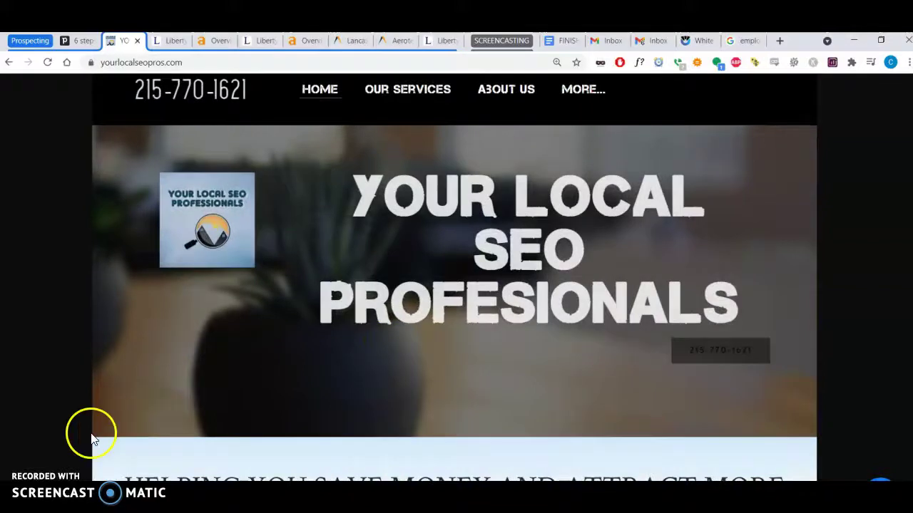